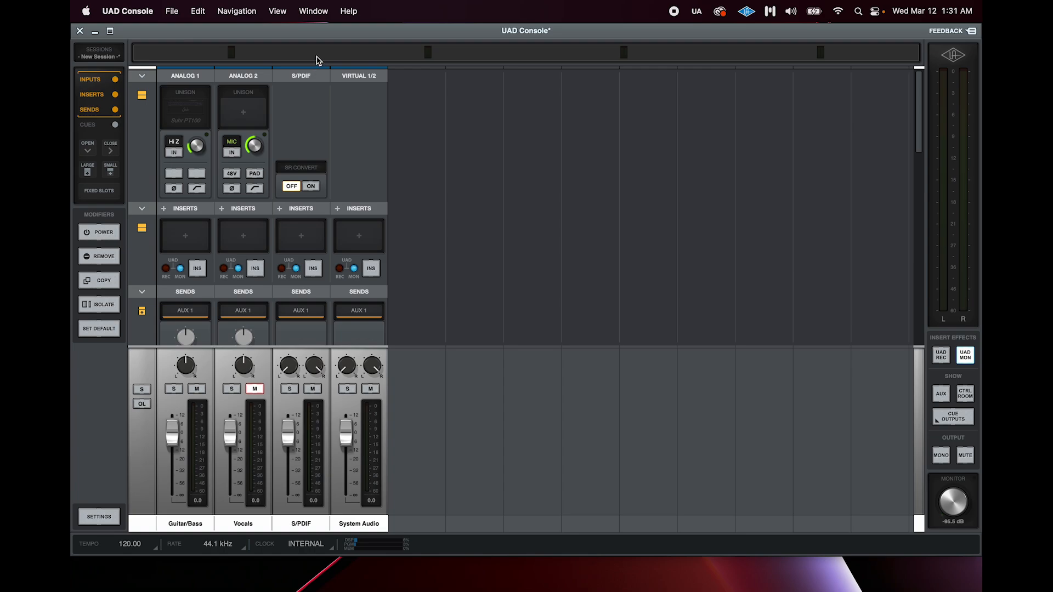
Bring the channel sends into view and show the aux channels alongside the inputs
click(92, 111)
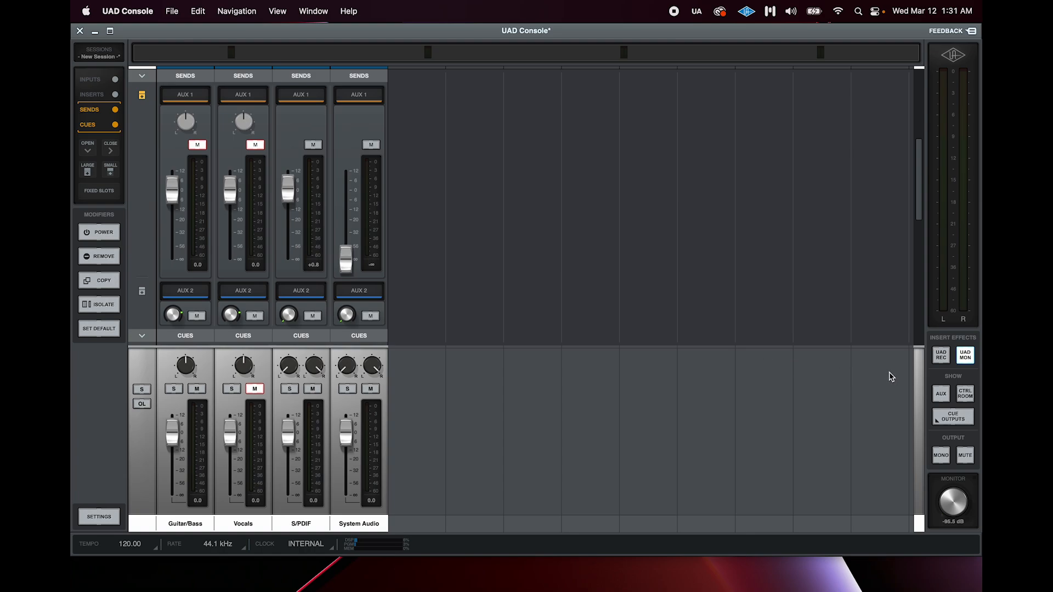
click(941, 394)
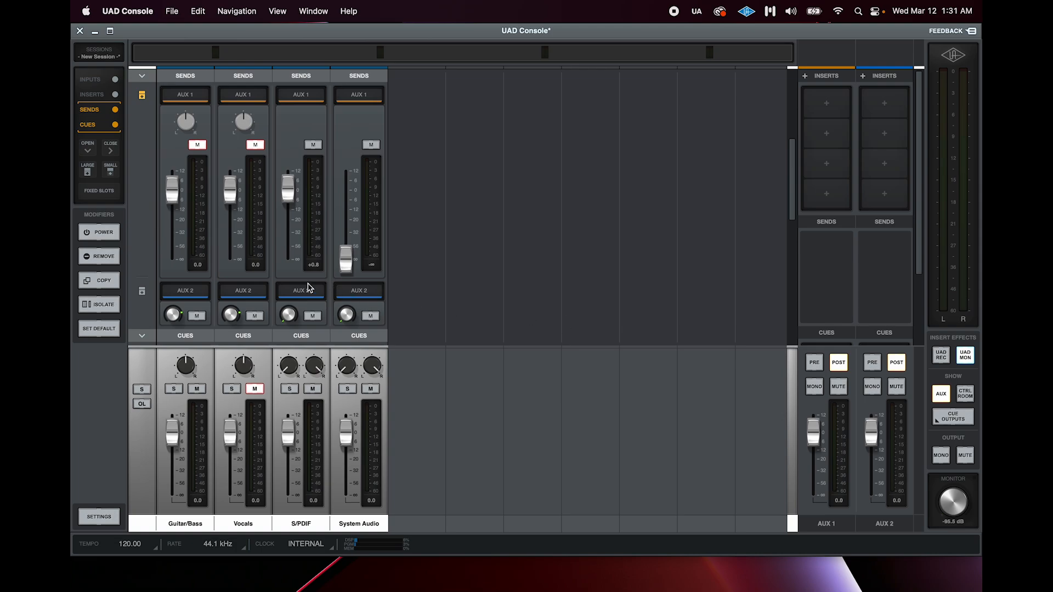
Insert the RealVerb-Pro reverb in the first insert slot of both the Guitar/Bass and Vocals channels
click(98, 97)
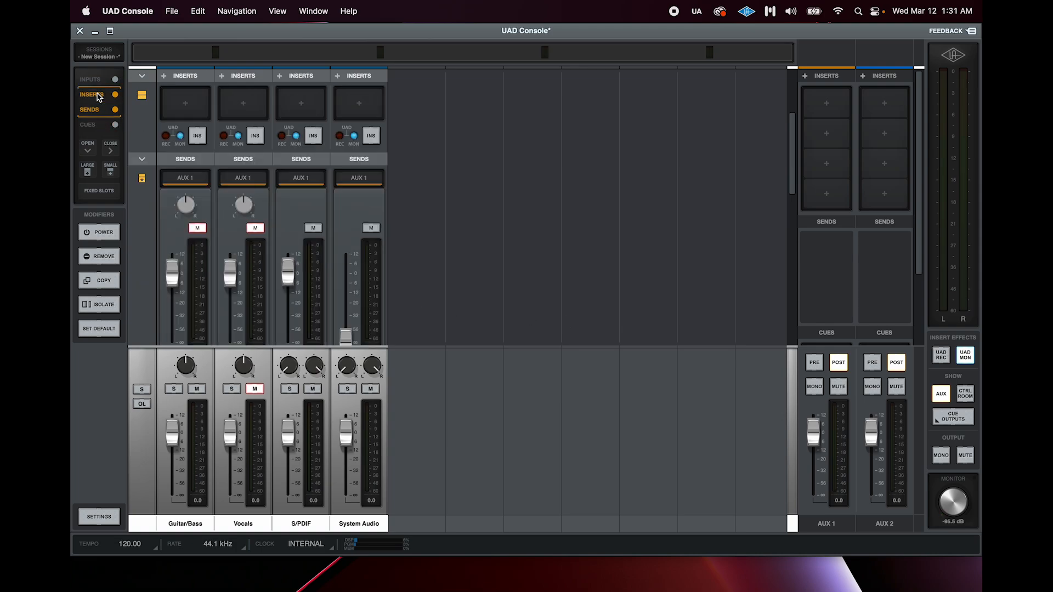
click(190, 103)
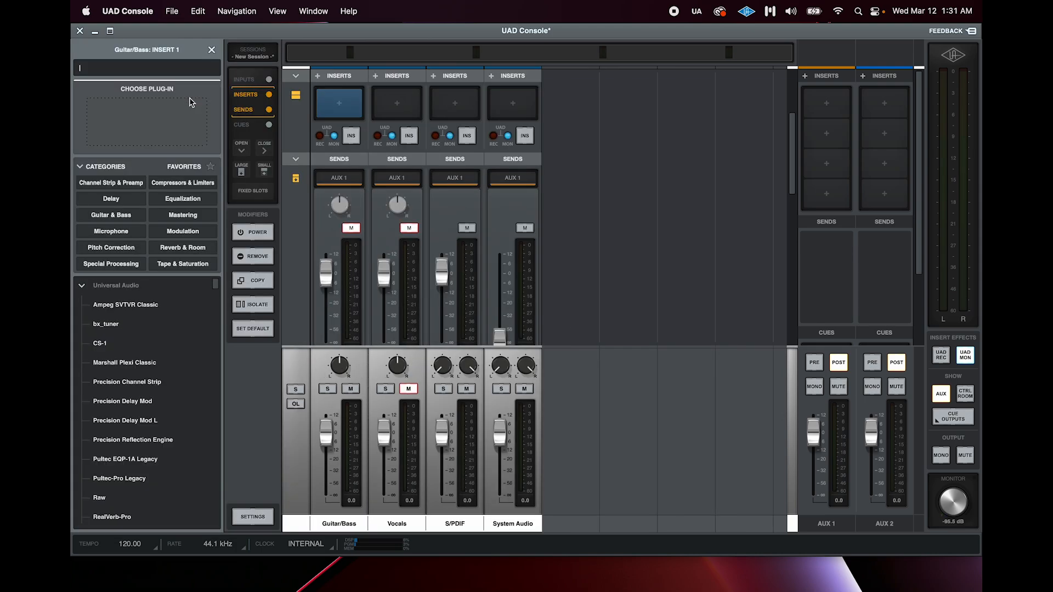
click(182, 249)
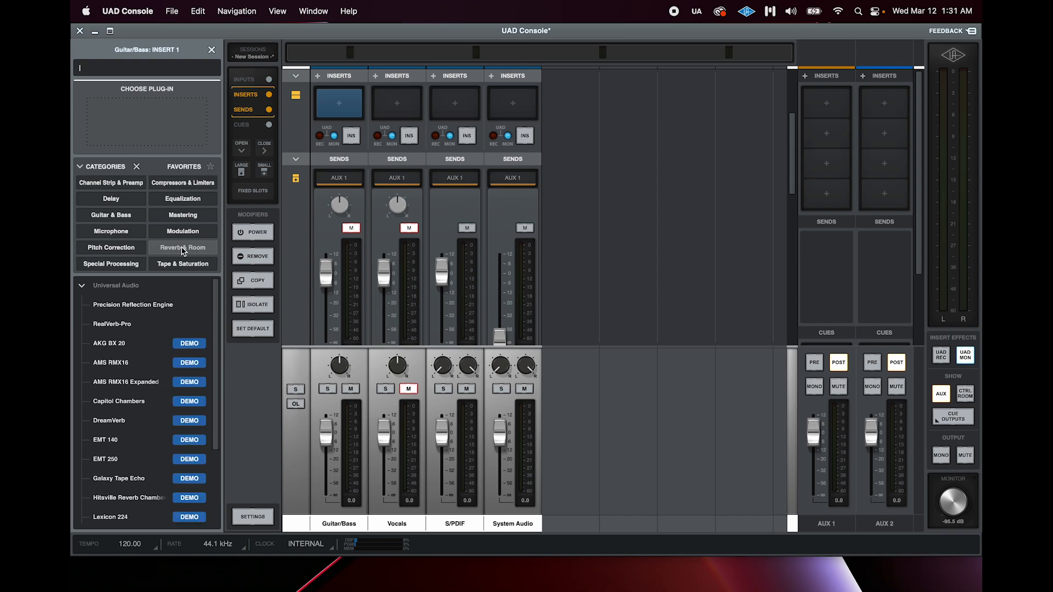
double_click(128, 324)
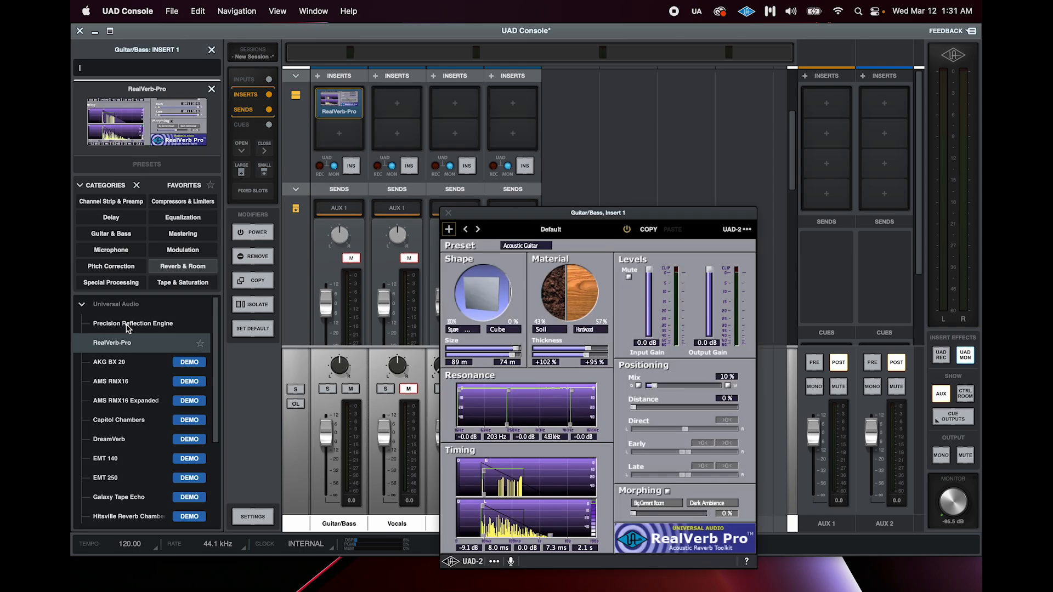
click(448, 213)
click(448, 213)
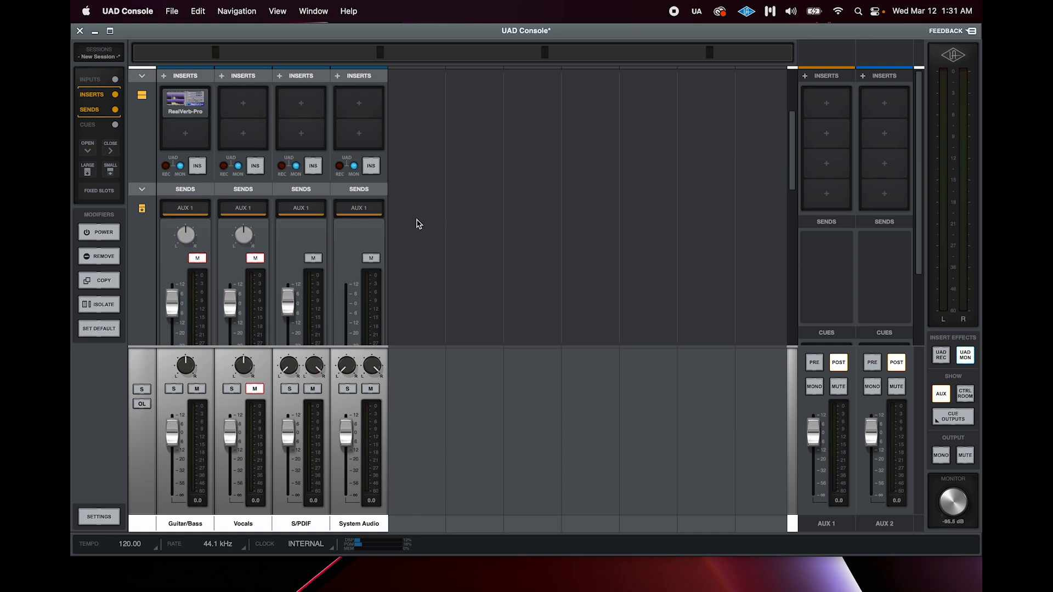
click(243, 108)
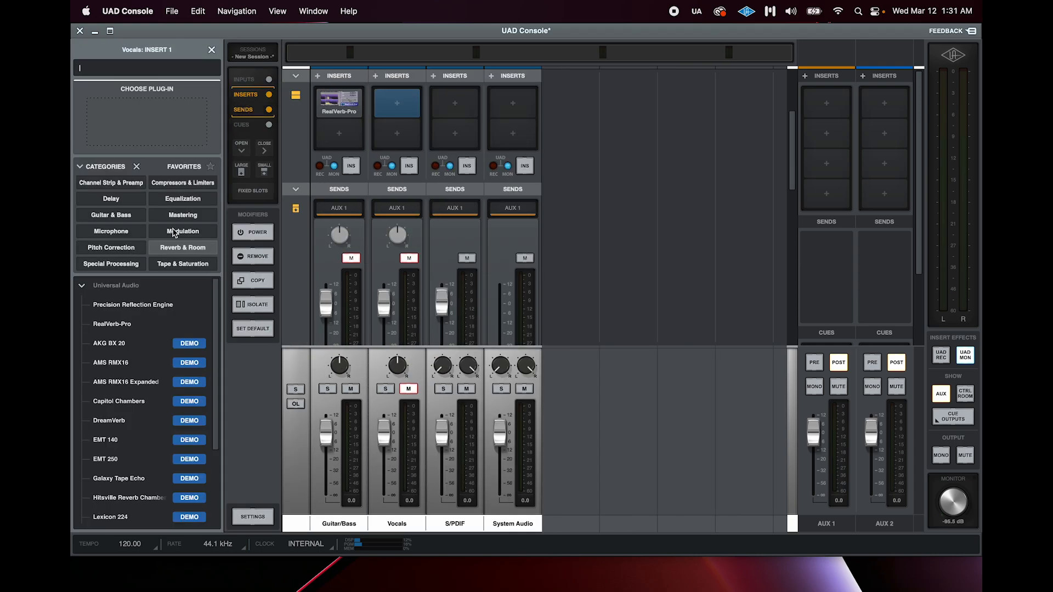
click(121, 324)
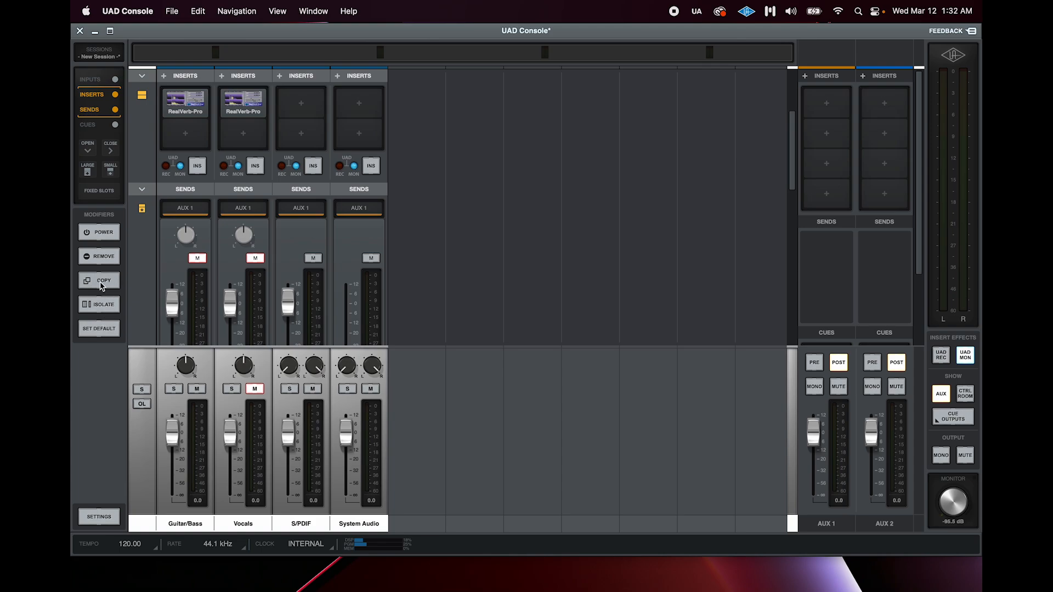
Remove the RealVerb-Pro inserts from the Vocals and Guitar/Bass channels
click(99, 256)
click(243, 105)
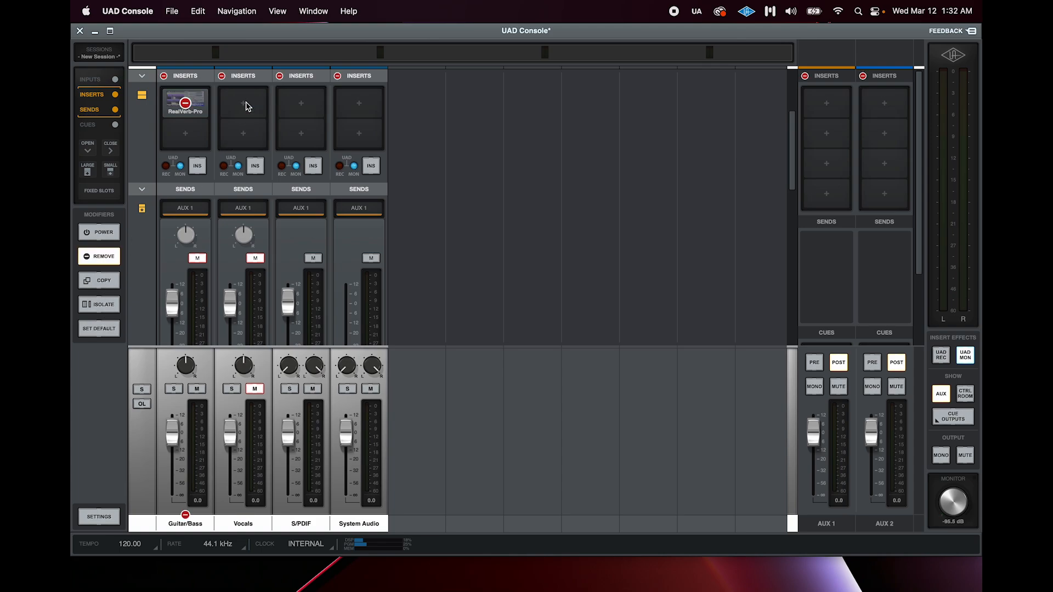
click(185, 103)
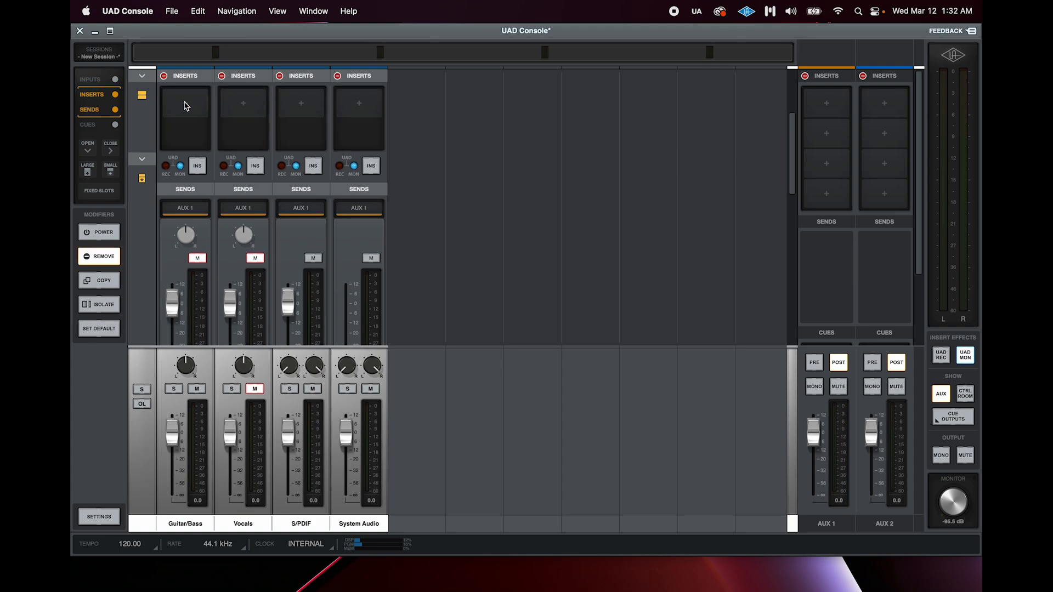
click(100, 256)
With the sends in view, insert RealVerb-Pro in the first insert slot of AUX 1 and close its plug-in window
click(96, 110)
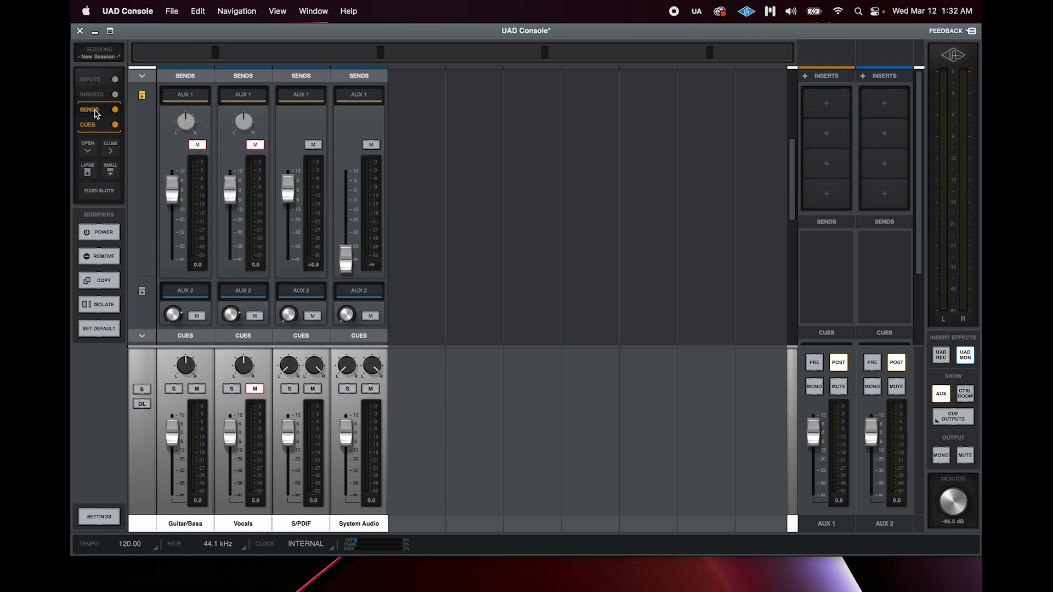
click(817, 105)
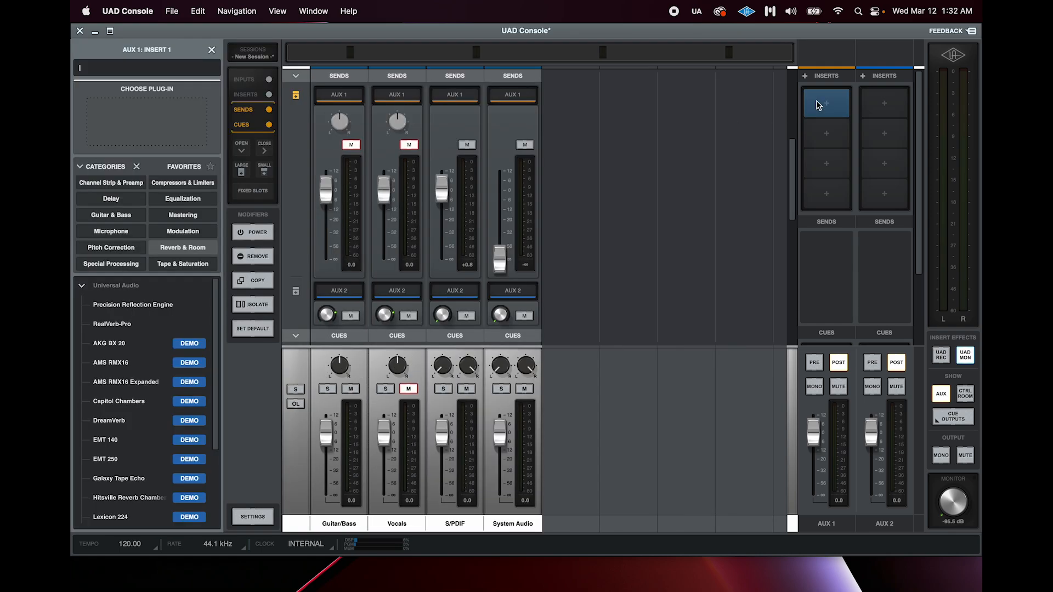
click(121, 329)
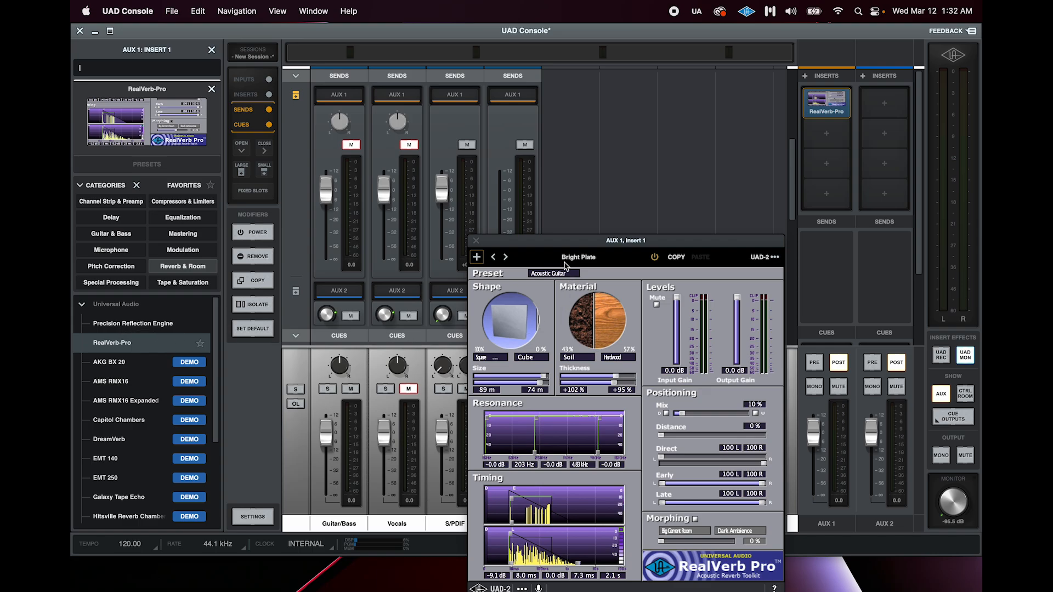
click(476, 242)
click(476, 242)
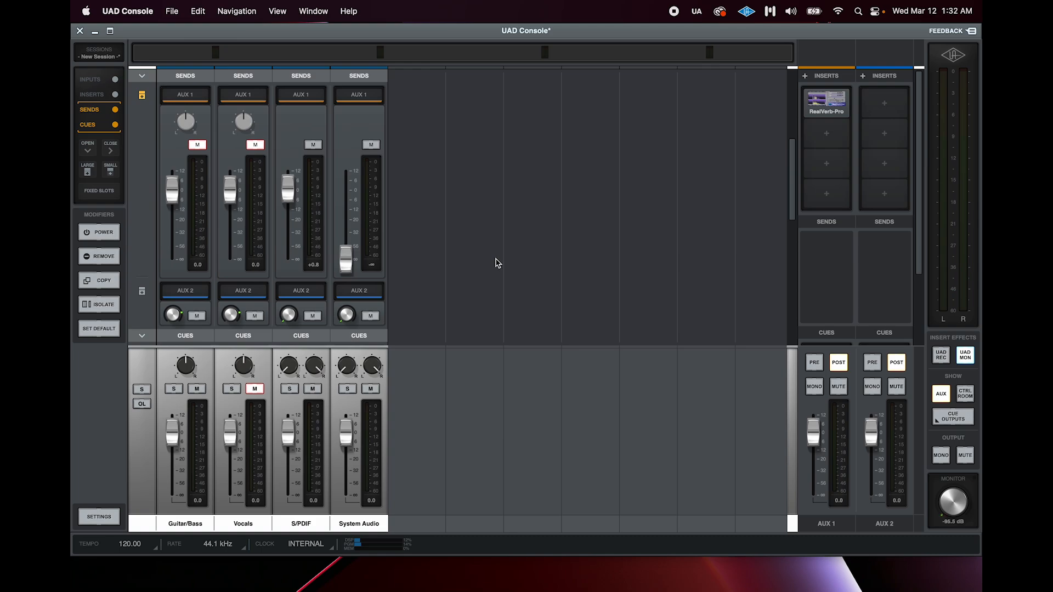
Lower the Guitar/Bass fader to about -5 dB, and unmute the Vocals channel with its fader at about -6 dB
click(197, 389)
click(197, 389)
mouse_move(176, 434)
mouse_down()
mouse_move(176, 494)
mouse_move(179, 440)
mouse_up()
click(255, 388)
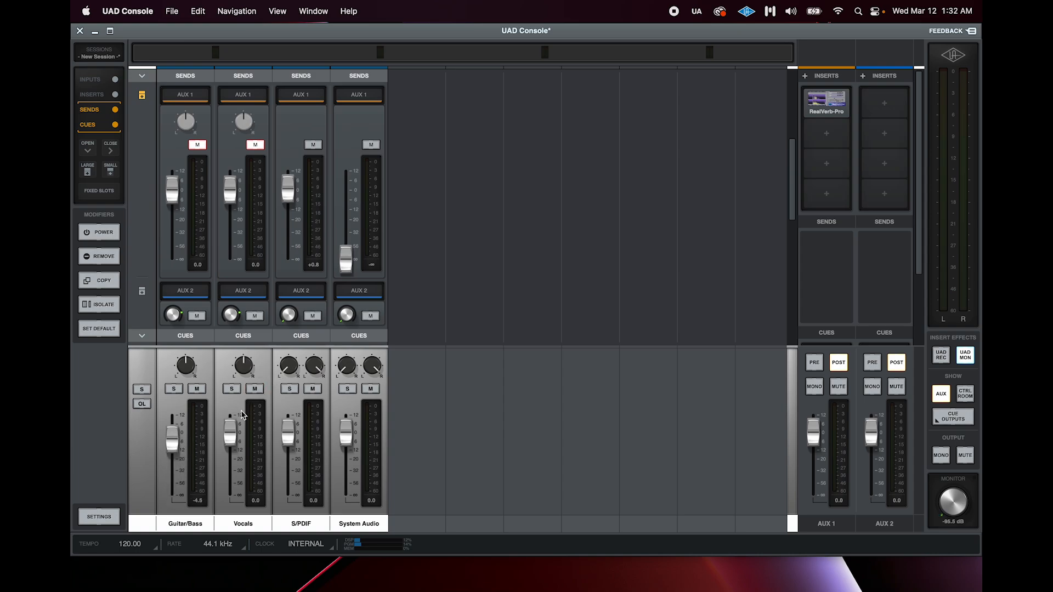
mouse_move(233, 430)
mouse_down()
mouse_move(235, 476)
mouse_move(237, 440)
mouse_up()
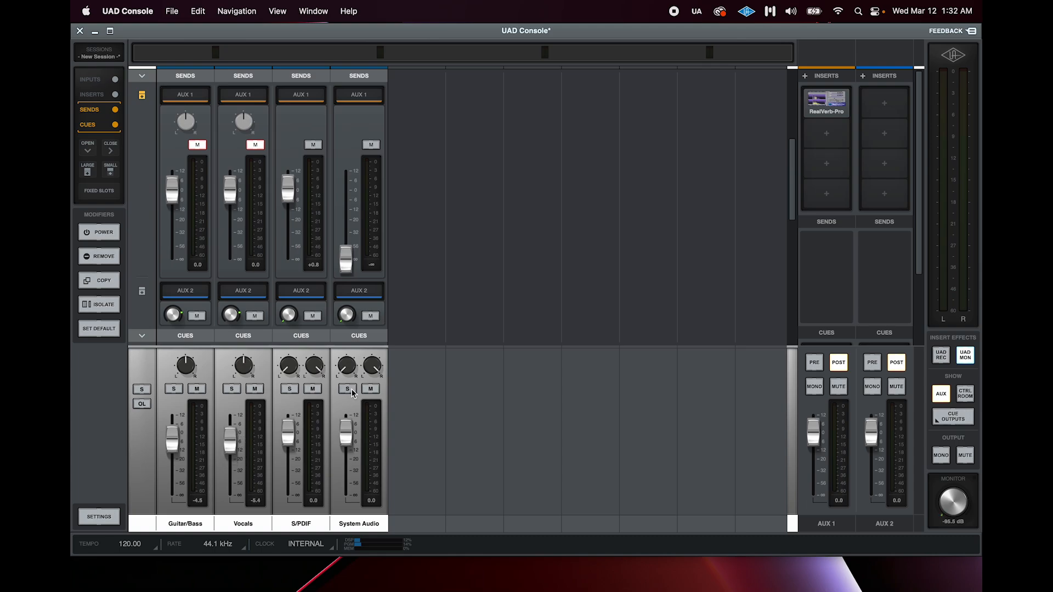
Set AUX 1 to pre-fader with the Vocals send to AUX 1 unmuted, and mute the Vocals channel to hear only its reverb
click(814, 365)
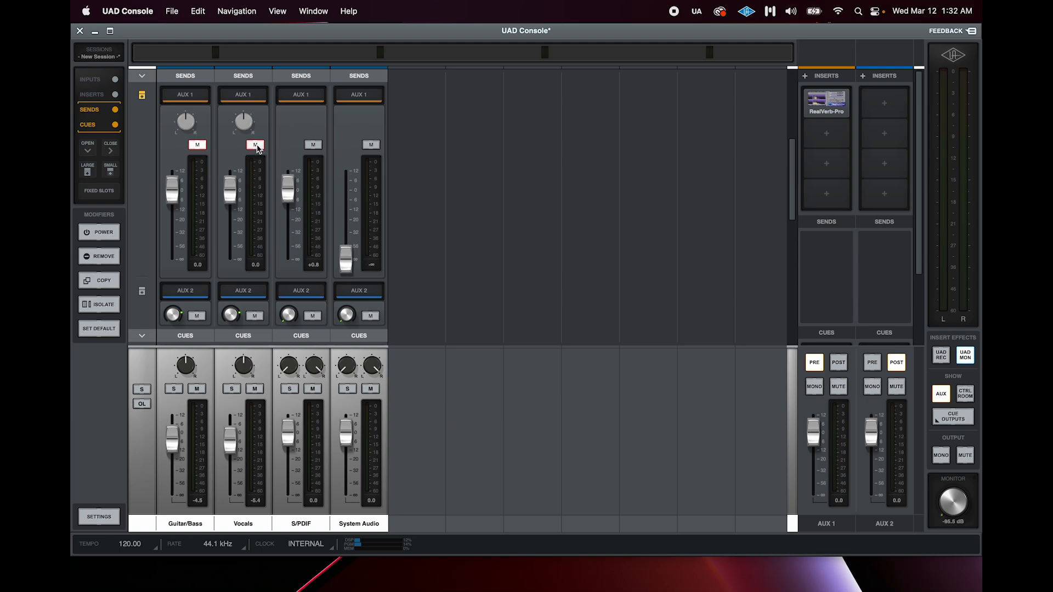
click(255, 145)
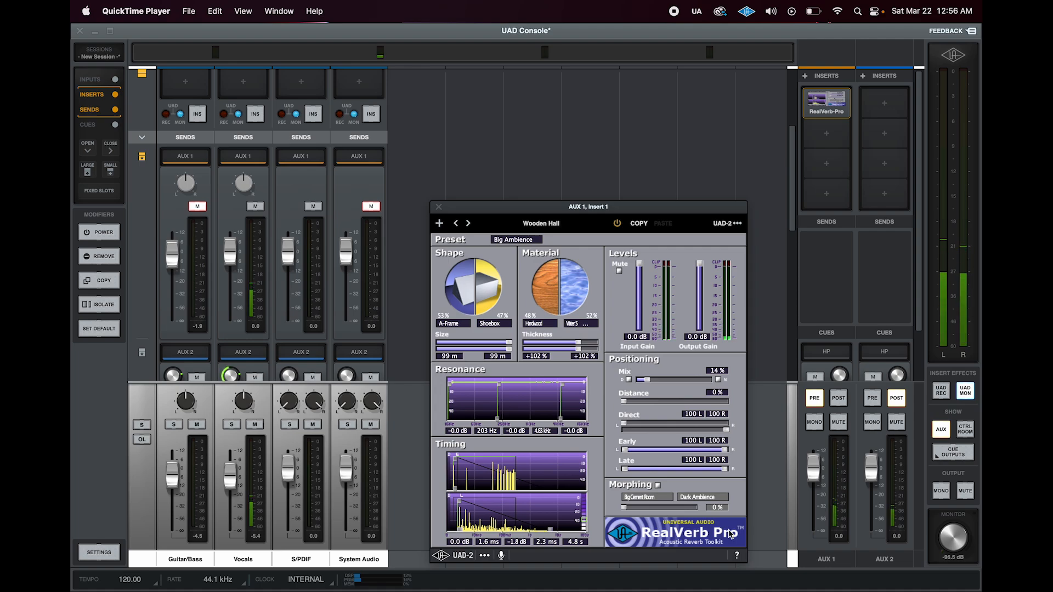
click(254, 425)
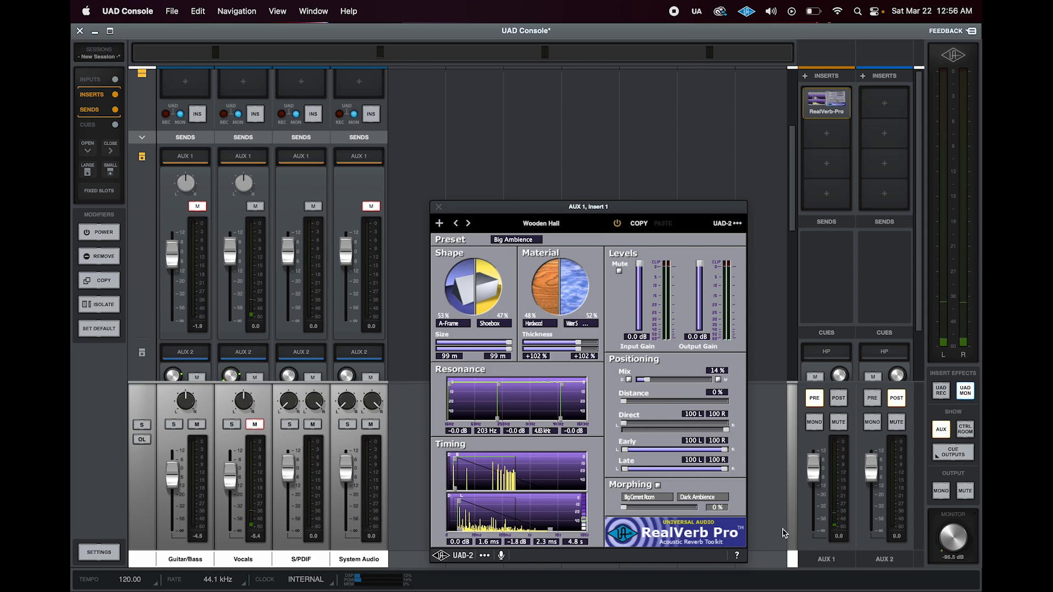
Switch AUX 1 to post-fader and unmute the Vocals channel
click(837, 399)
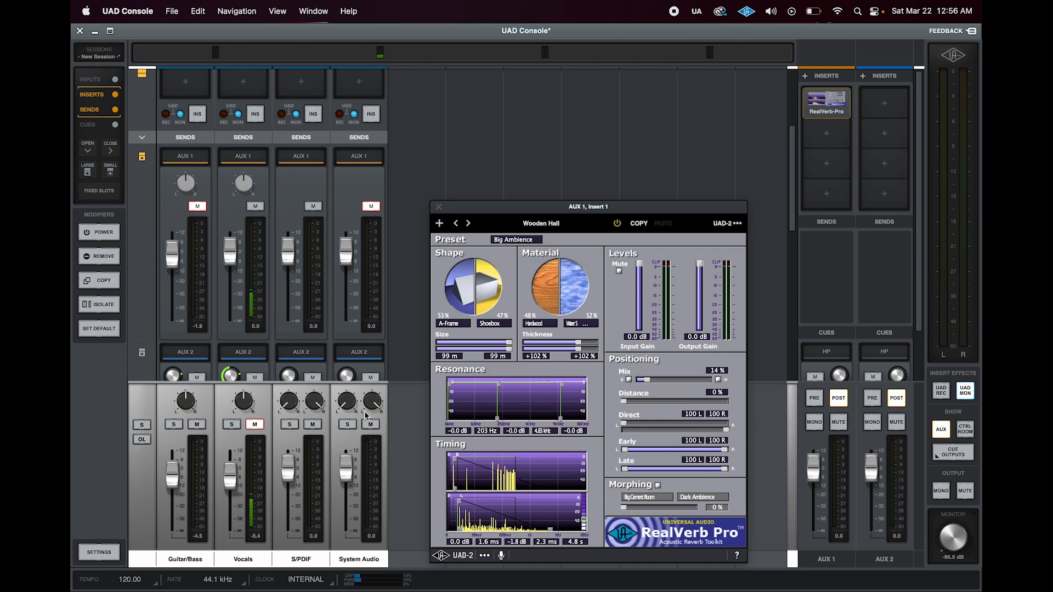
click(255, 425)
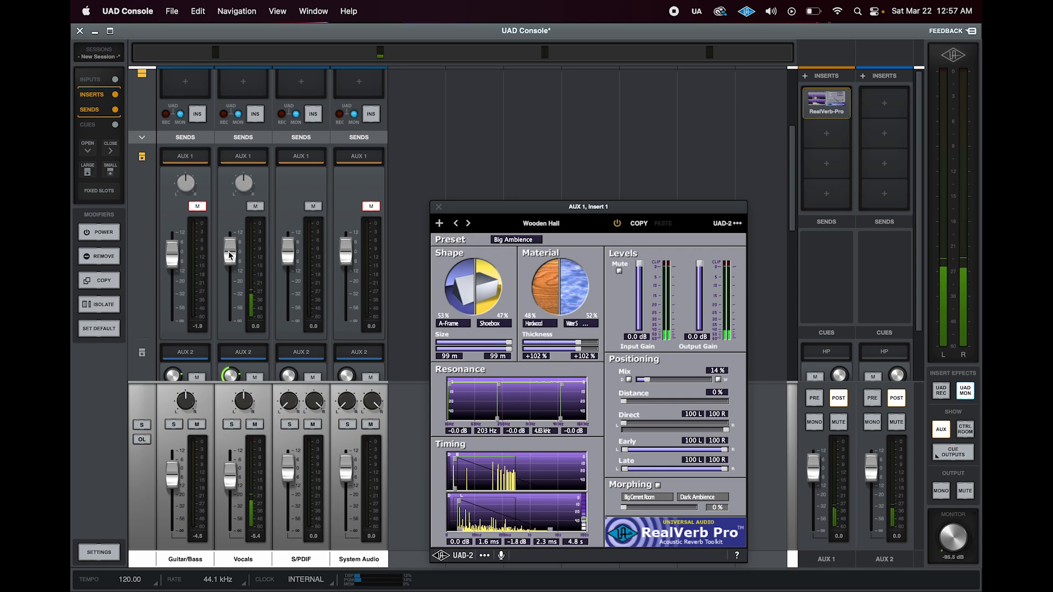
Try the Vocals send to AUX 1 at about -8 dB, and raise it to about +3 dB
drag(229, 256, 229, 269)
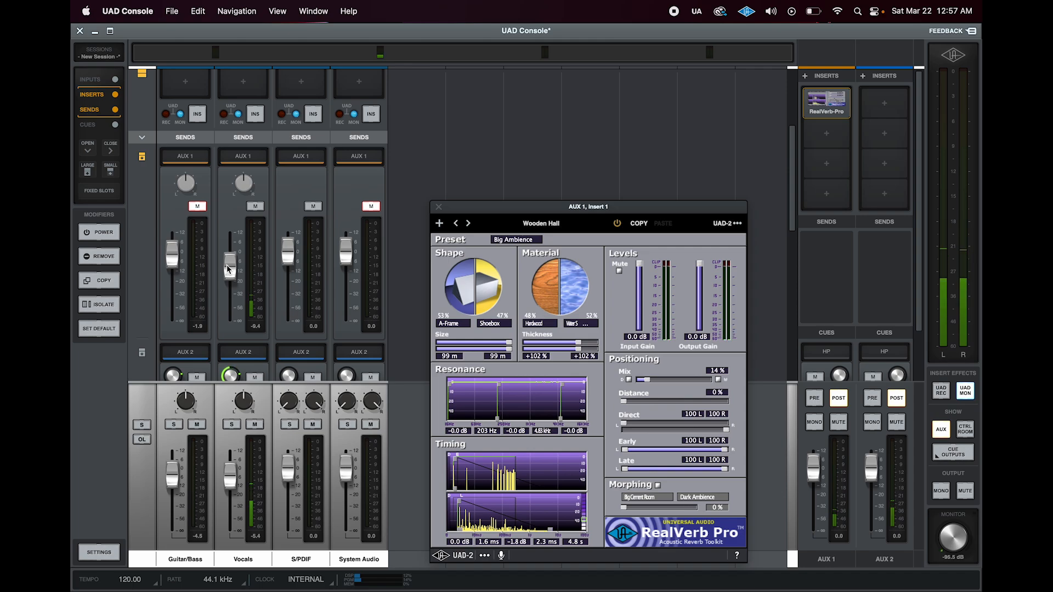
drag(229, 269, 229, 250)
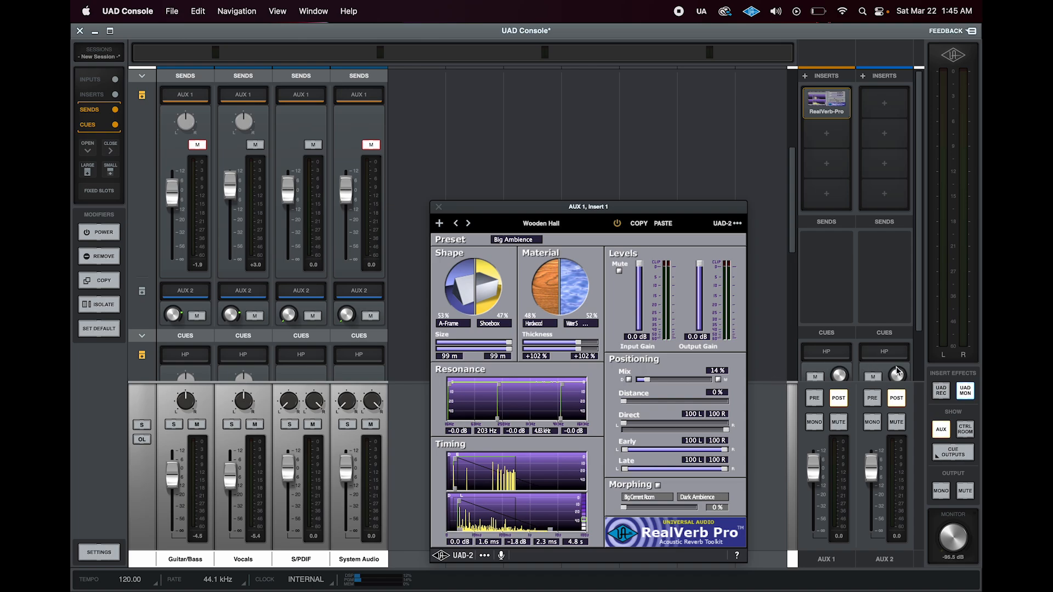
Set the insert effects to UAD REC so they are recorded, and check the AUX channels in the I/O matrix settings
click(941, 394)
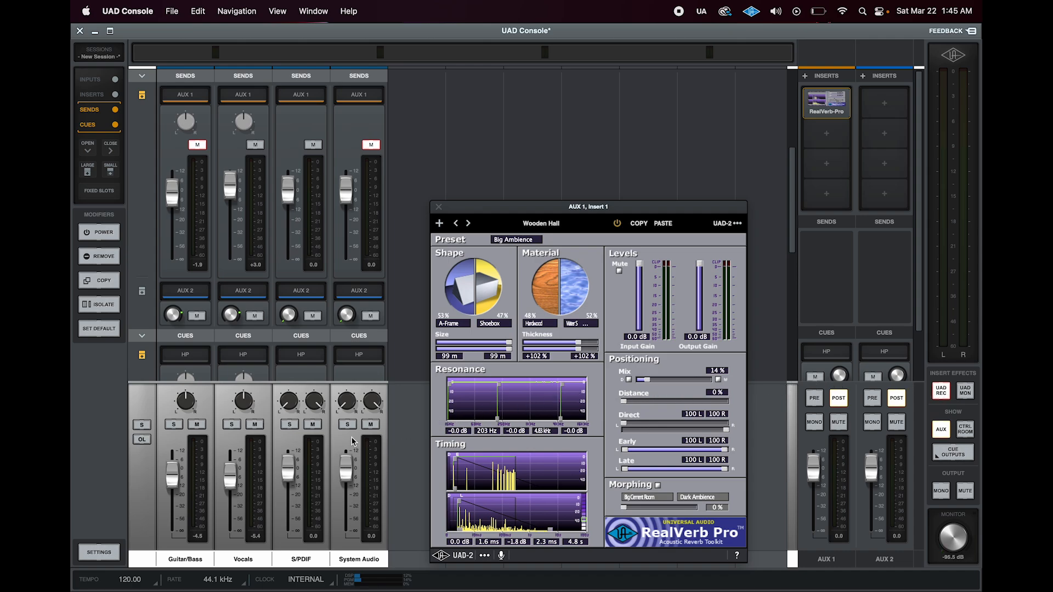
click(89, 555)
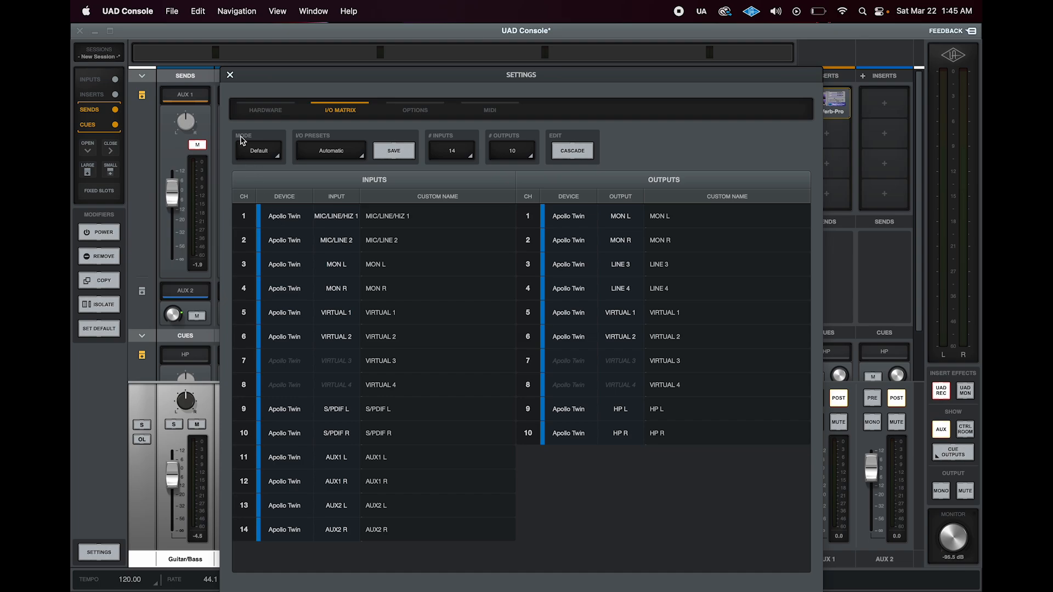
click(230, 75)
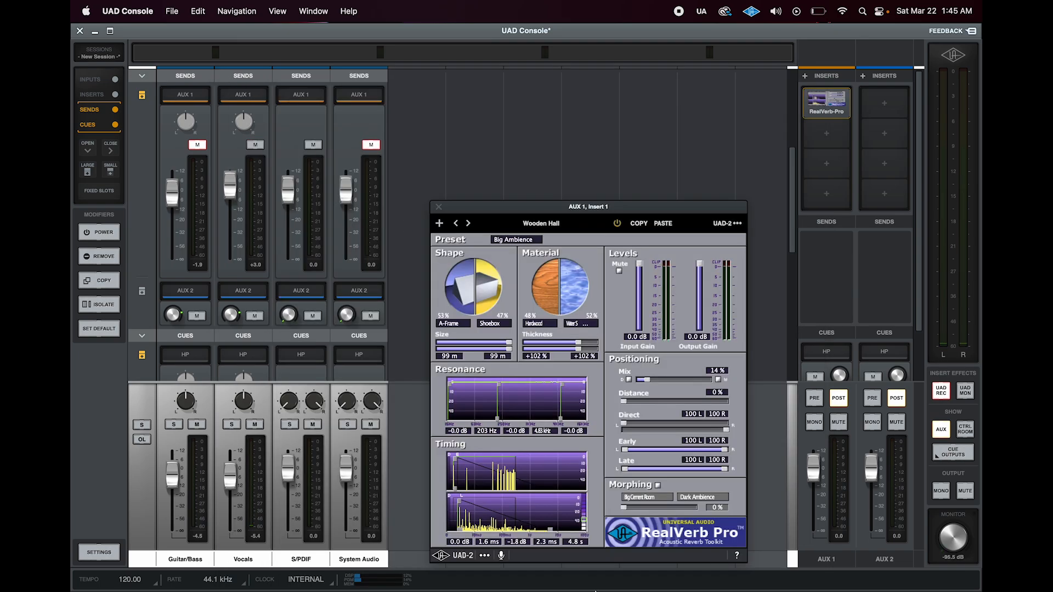
Switch to Logic Pro and set the Console Vocal Reverb track's input to Input 11-12 (AUX1 L/R)
mouse_move(605, 590)
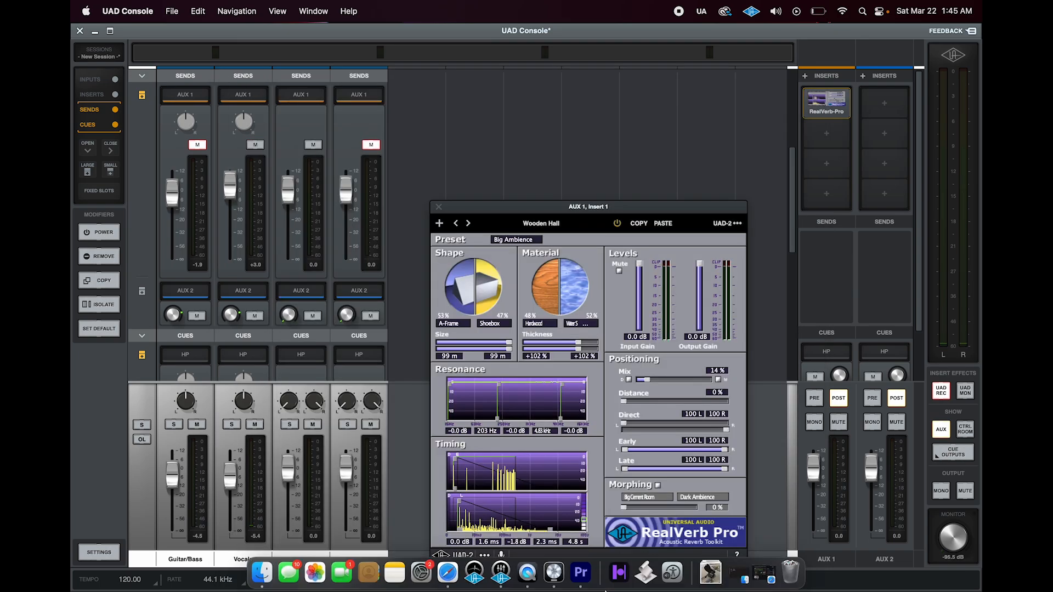
click(553, 572)
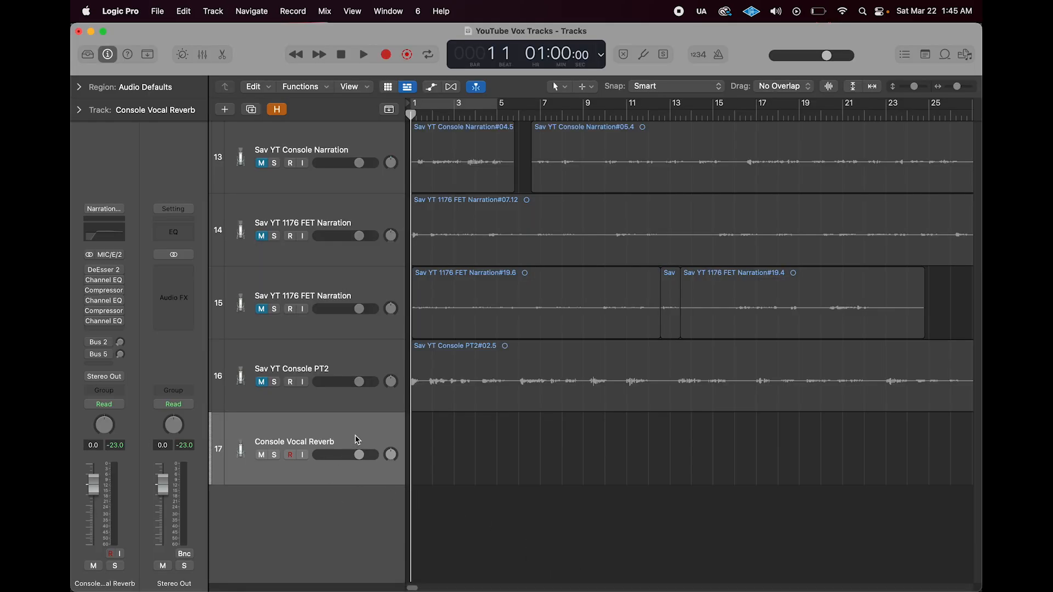
click(113, 255)
mouse_move(181, 301)
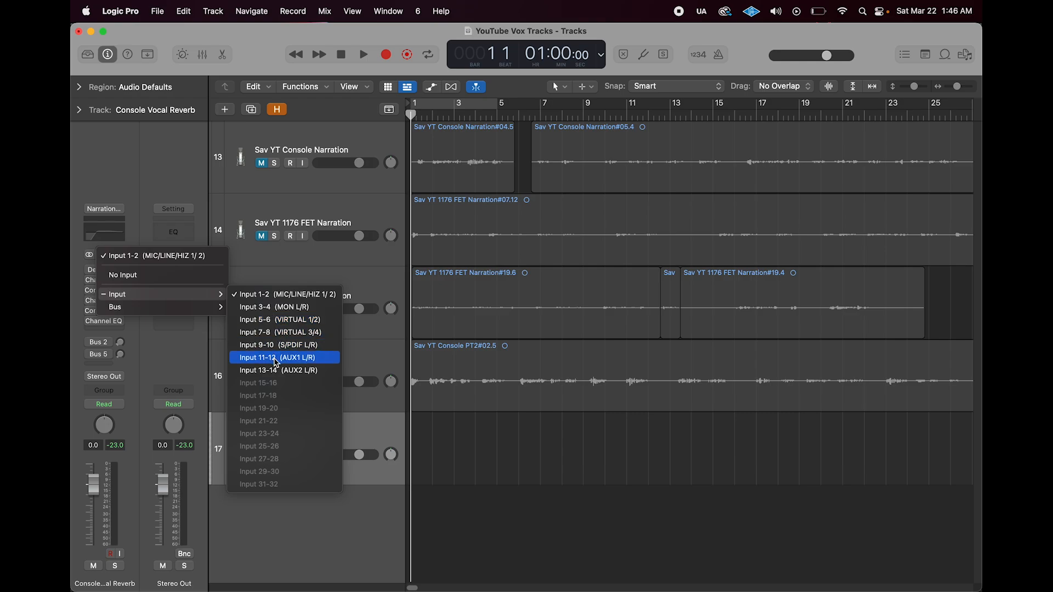
click(276, 362)
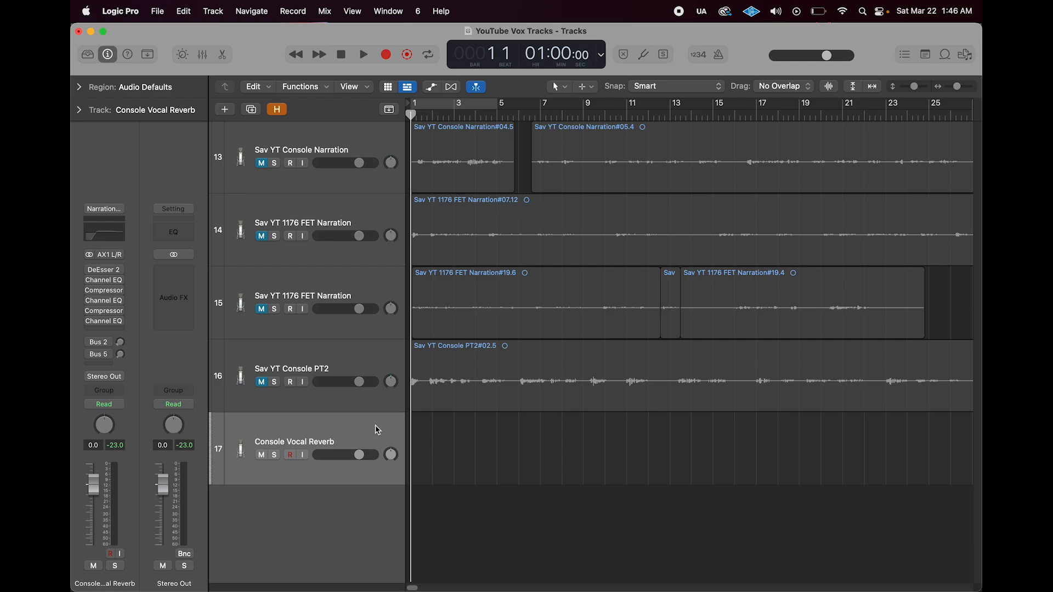
Record a vocal take of about six bars on the Console Vocal Reverb track and play it back from the start
key(r)
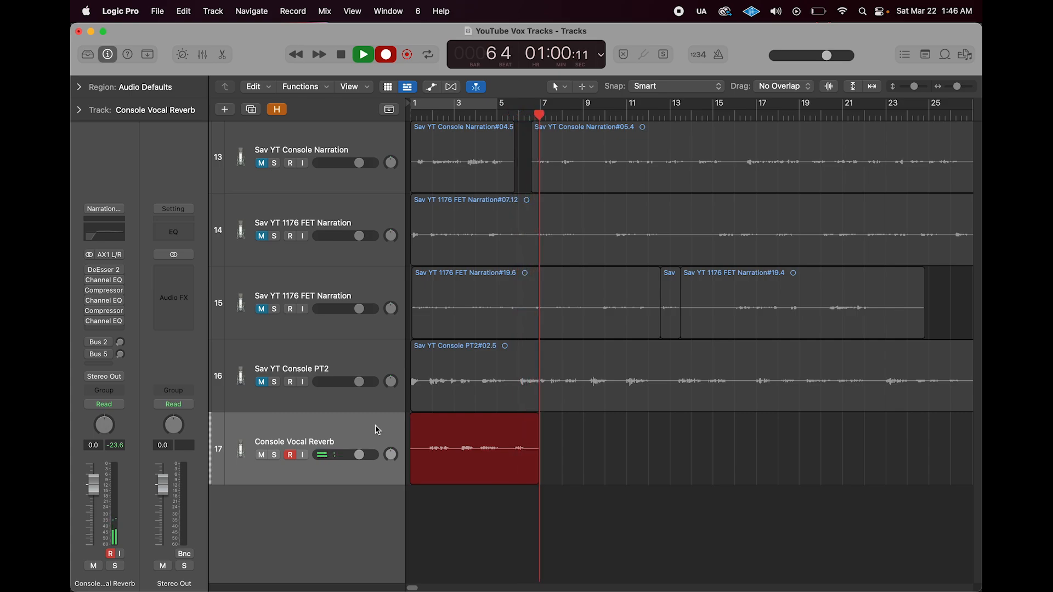
key(space)
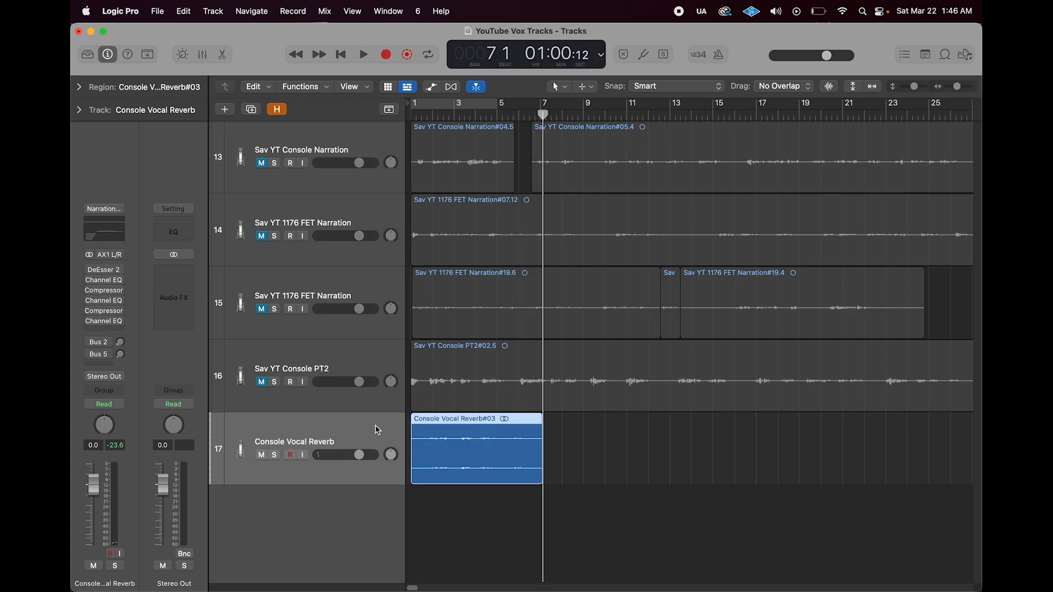
click(341, 55)
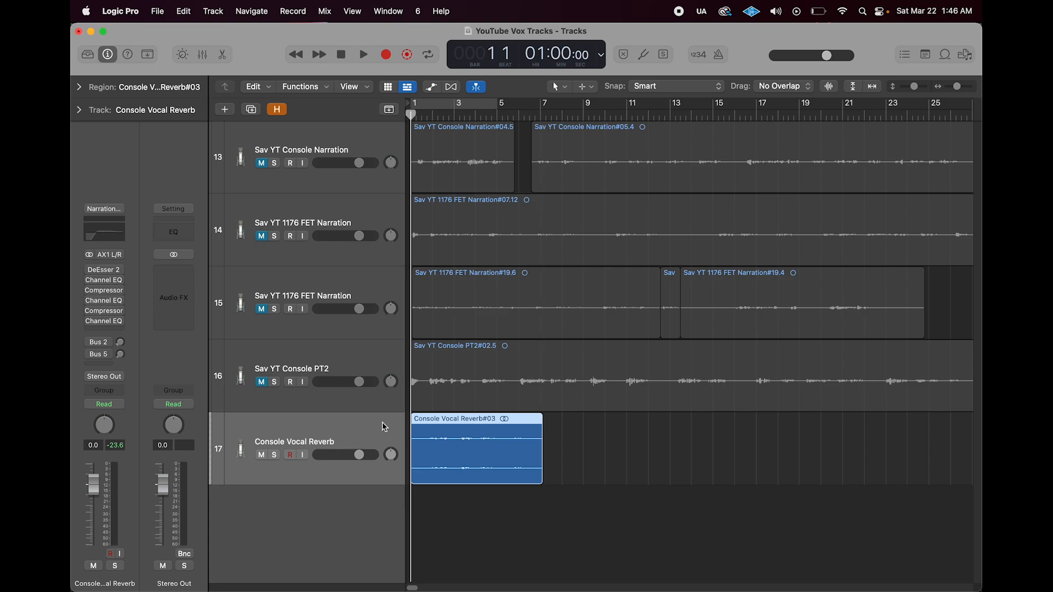
key(space)
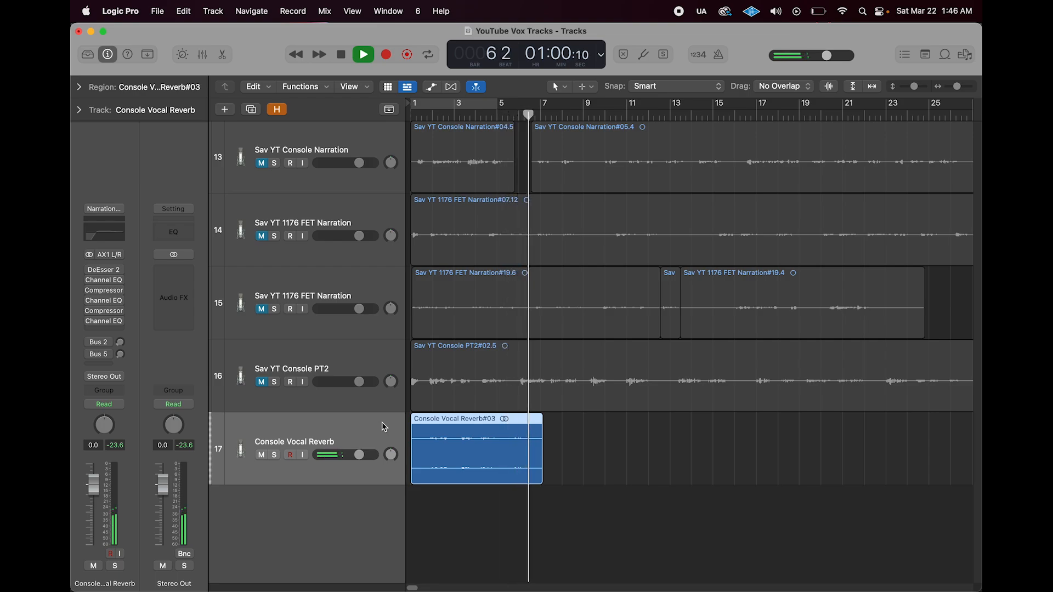
Stop playback, switch to UAD Console and copy the settings of the RealVerb-Pro insert on AUX 1
key(space)
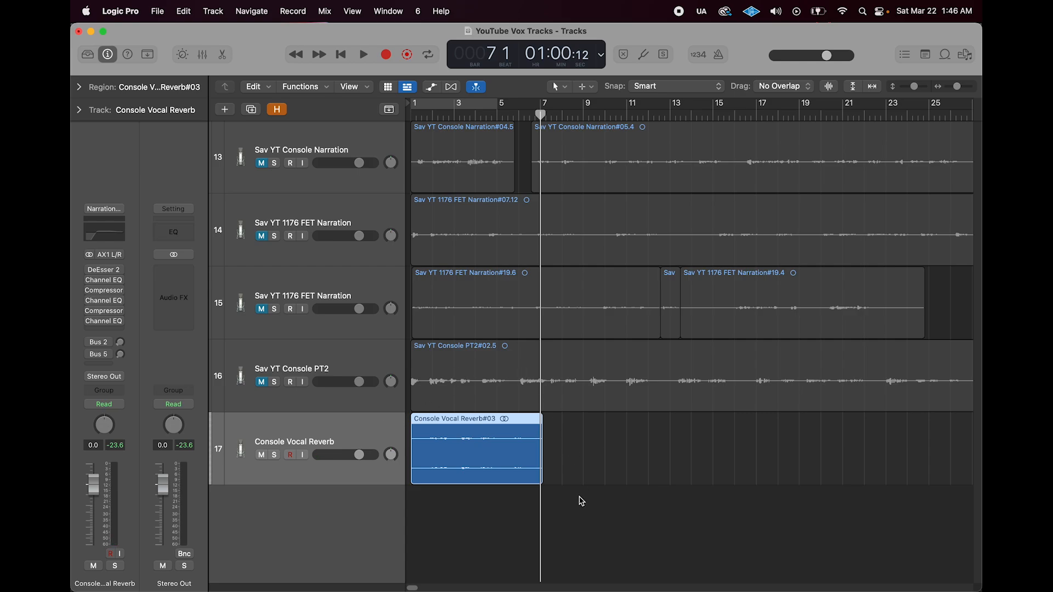
mouse_move(542, 590)
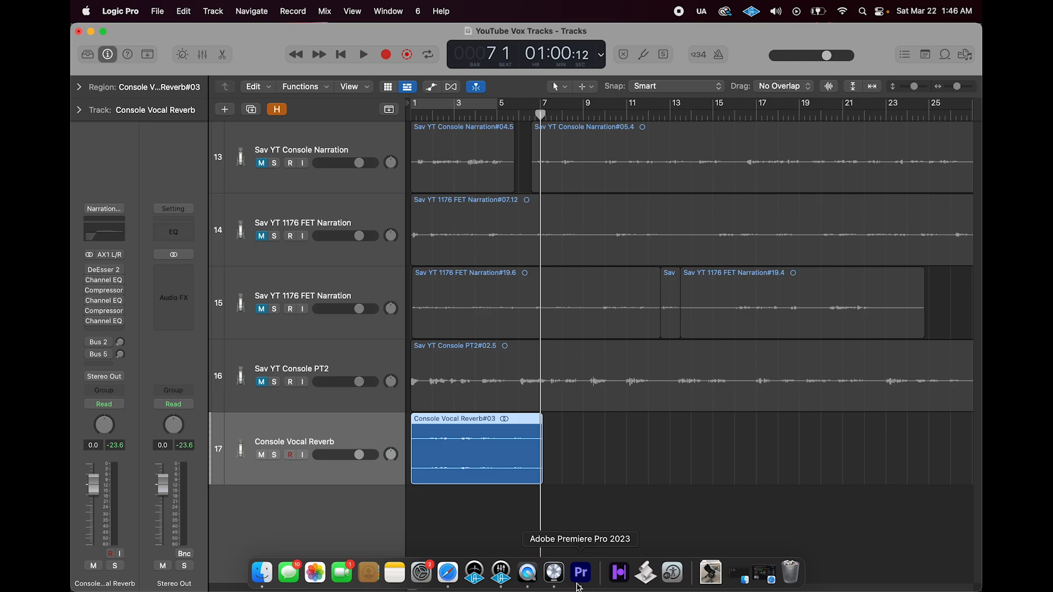
click(501, 573)
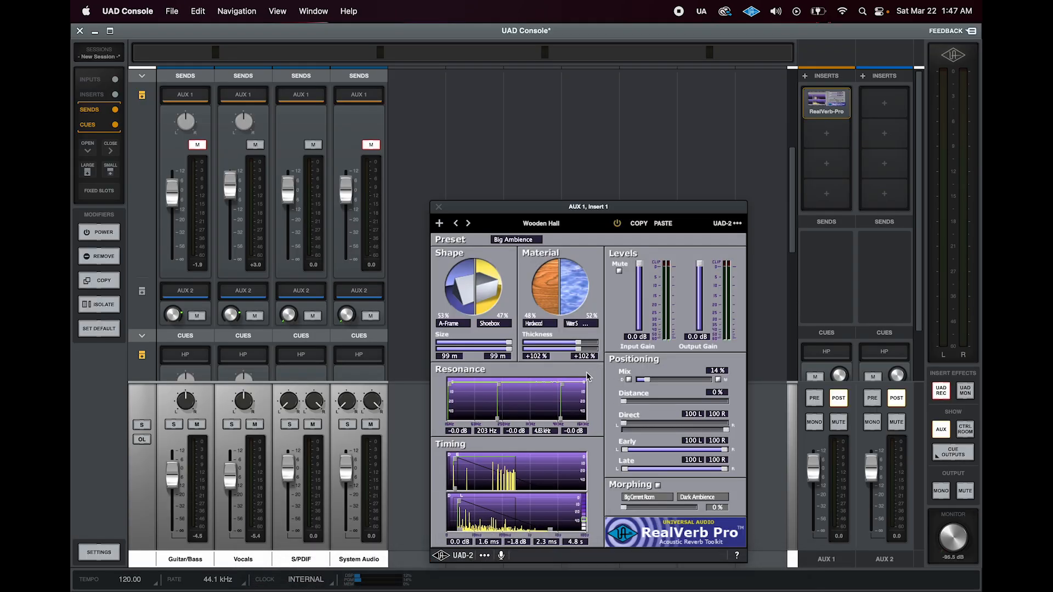
click(485, 558)
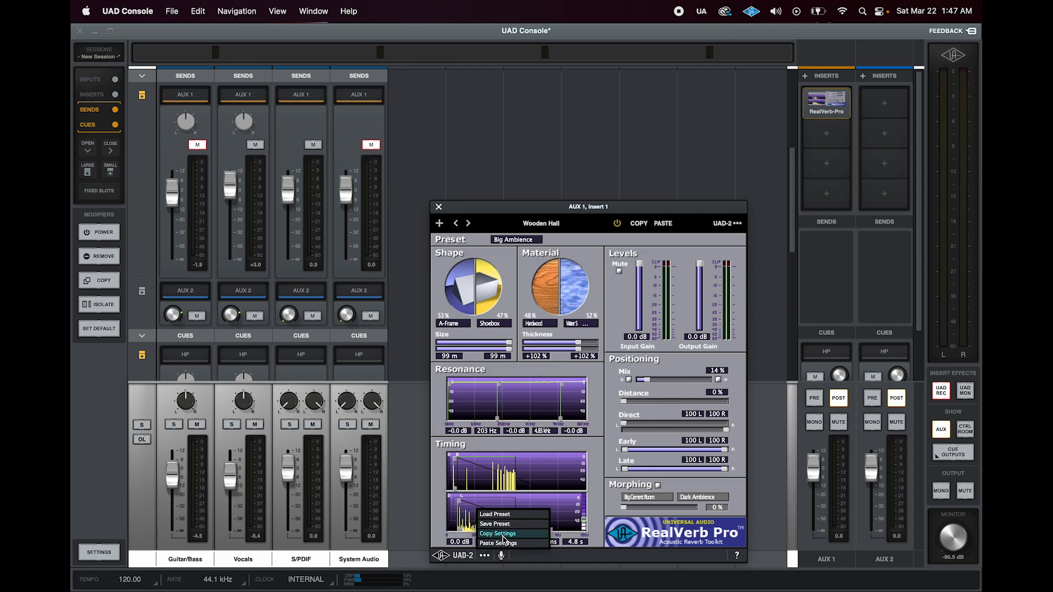
click(502, 534)
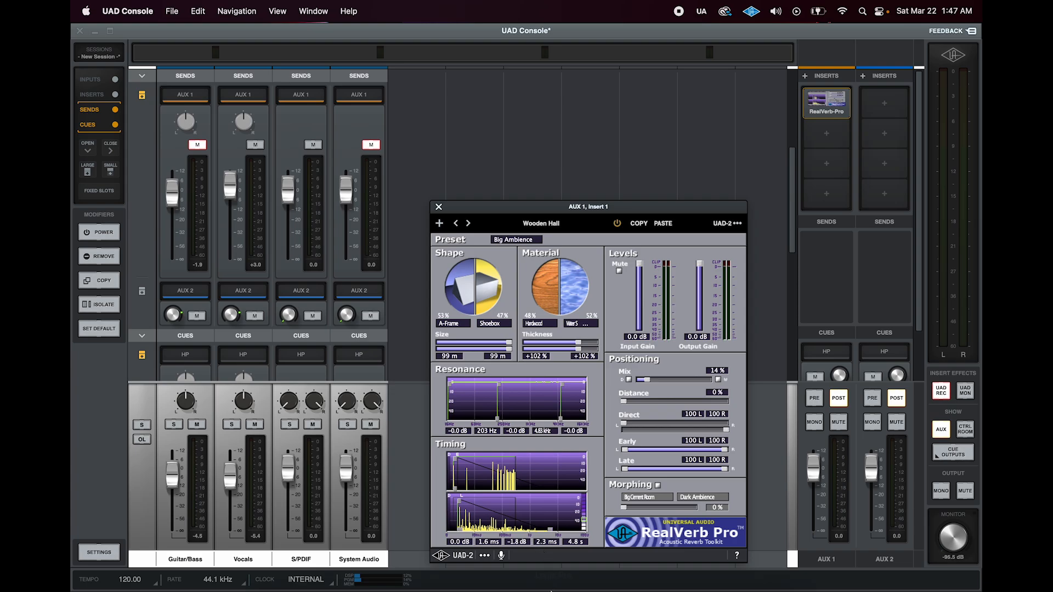
Switch to Logic Pro, mute the Console Vocal Reverb track, and unmute and select track 16
click(554, 573)
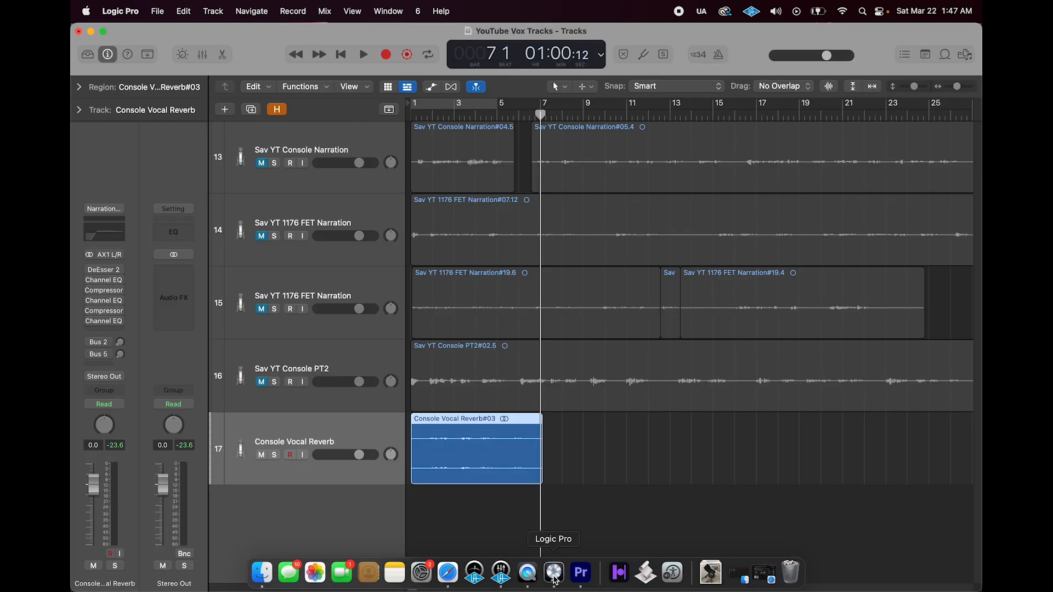
click(262, 455)
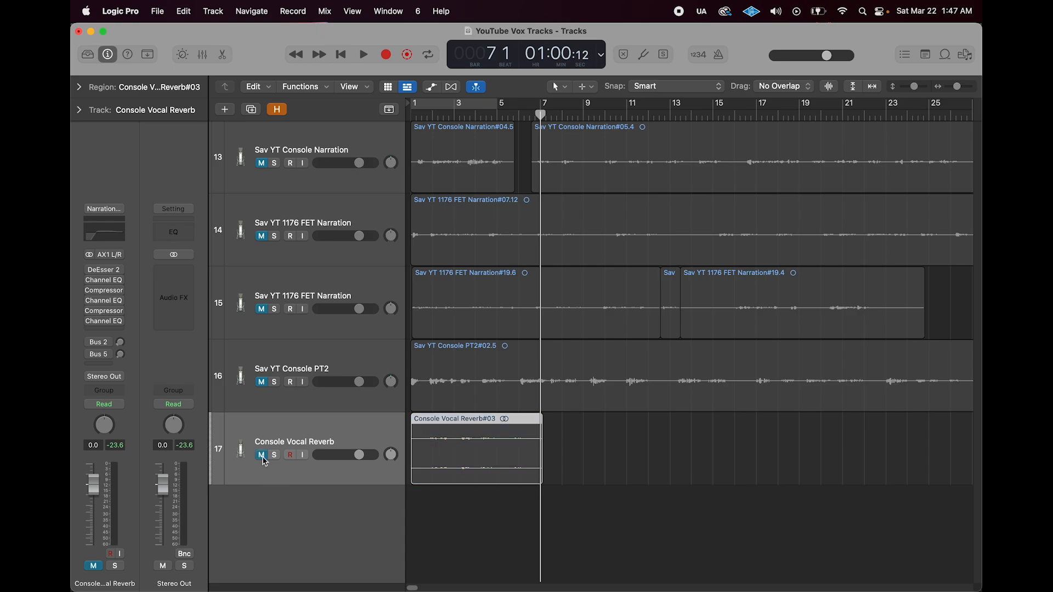
click(261, 382)
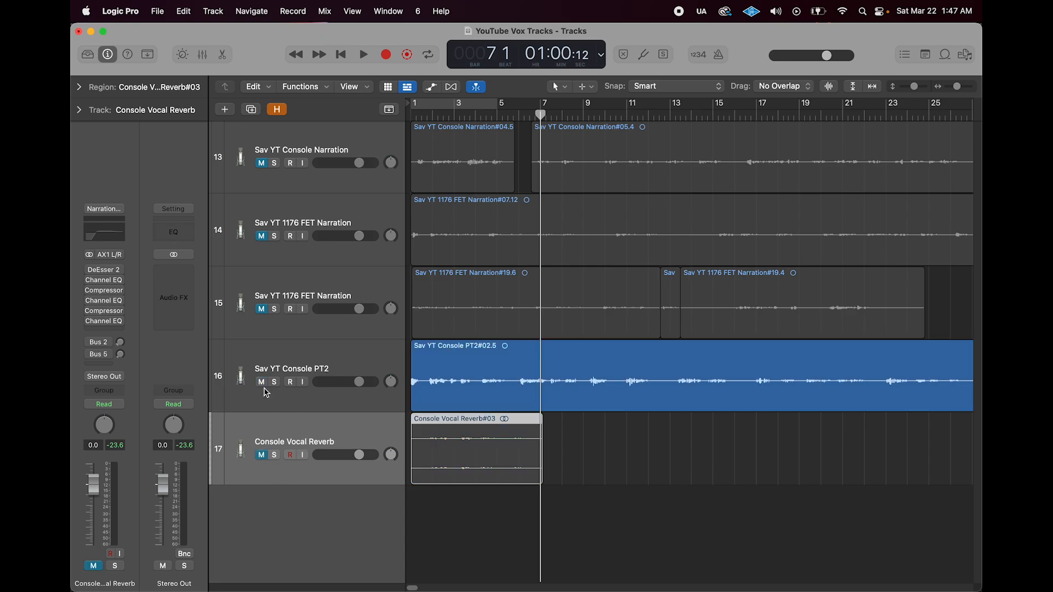
click(291, 403)
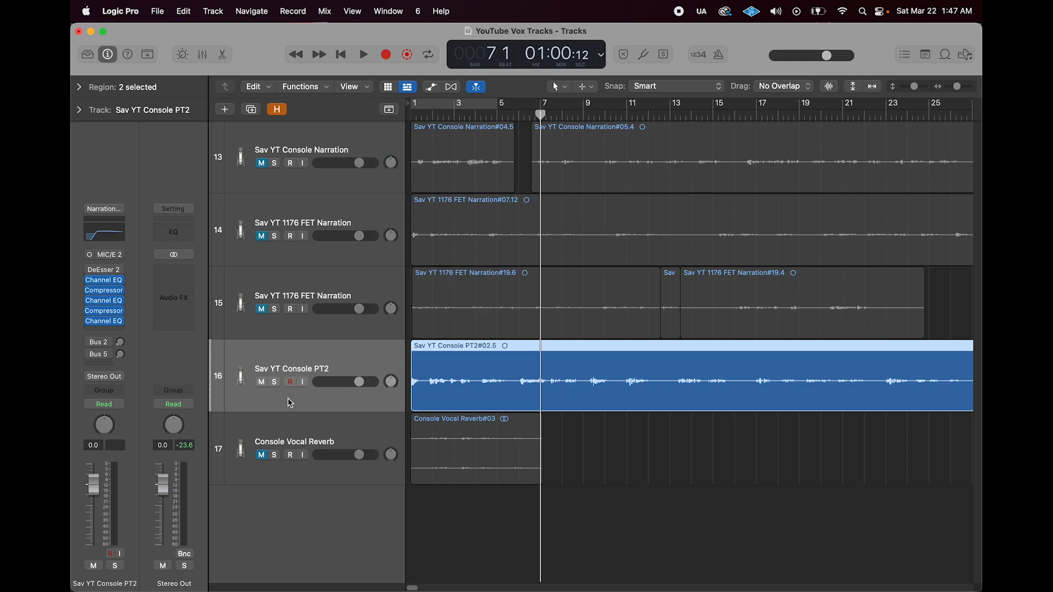
Add a Bus 6 send to track 16
click(104, 364)
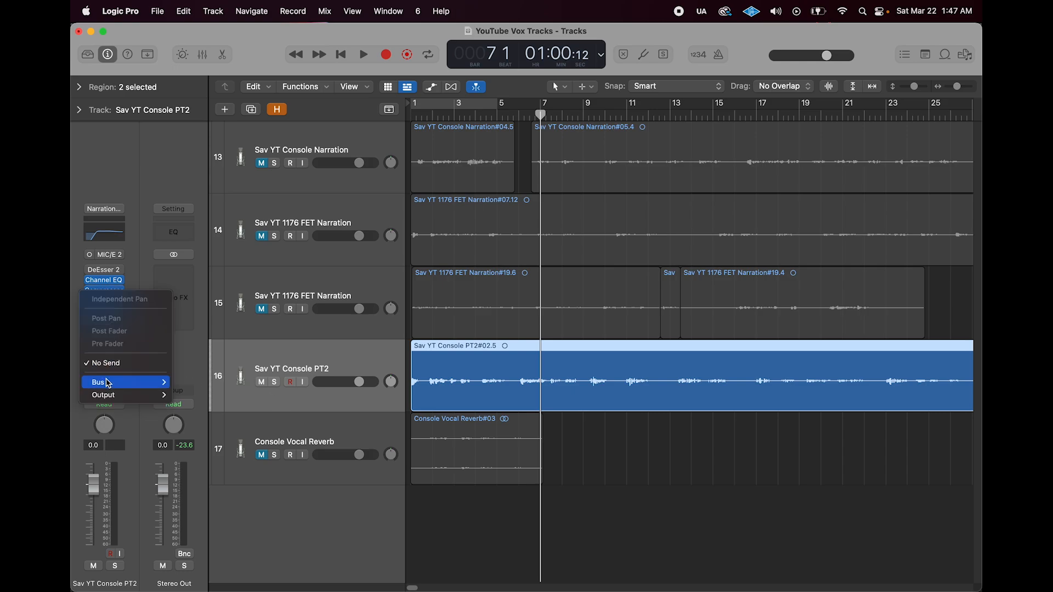
mouse_move(110, 382)
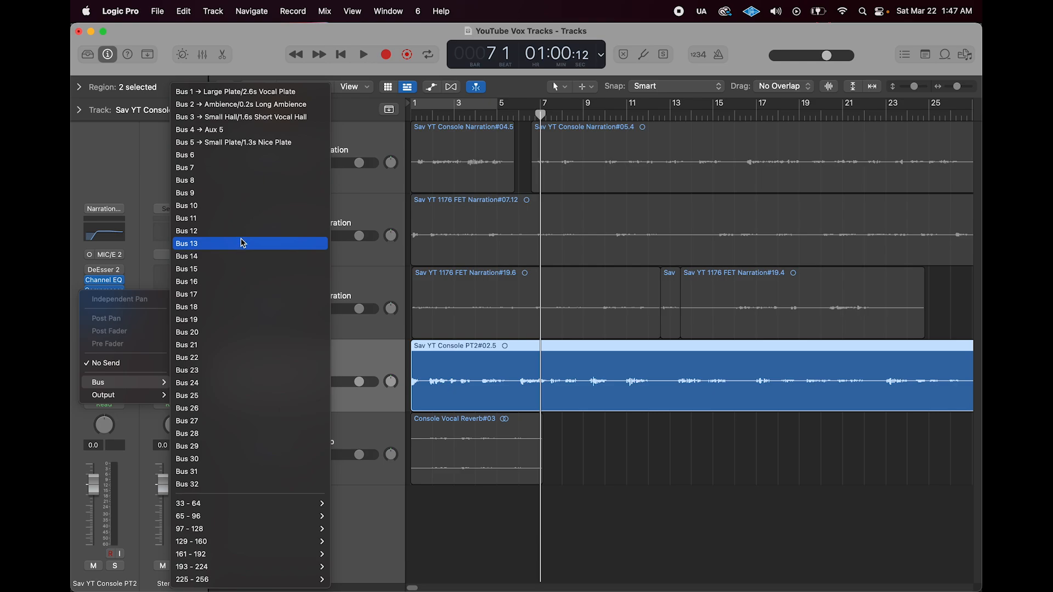
click(235, 160)
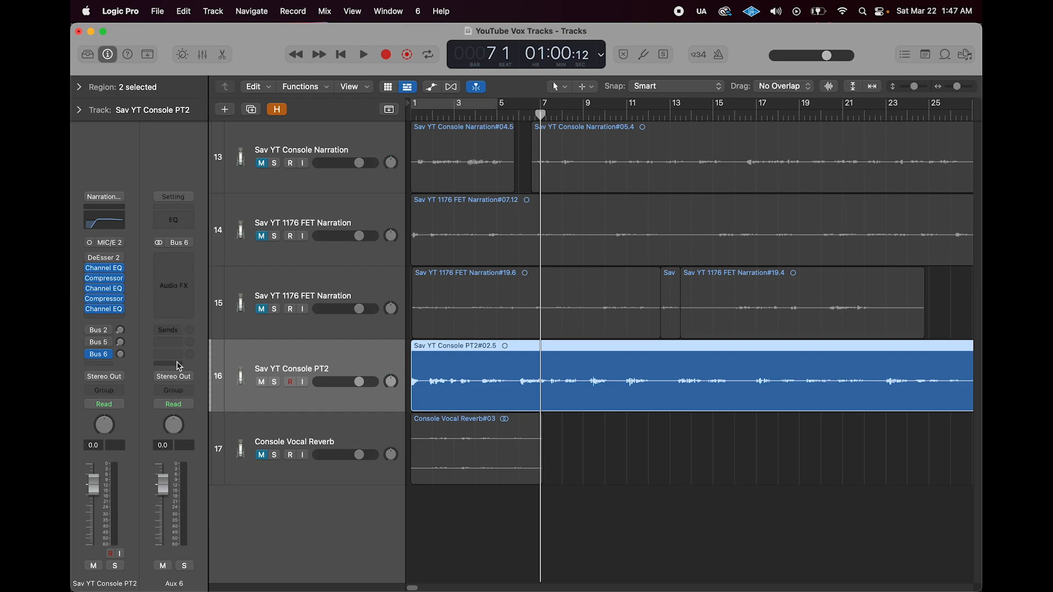
Insert UAD RealVerb-Pro on Aux 6 in the mixer and paste the settings copied from Console into it
key(x)
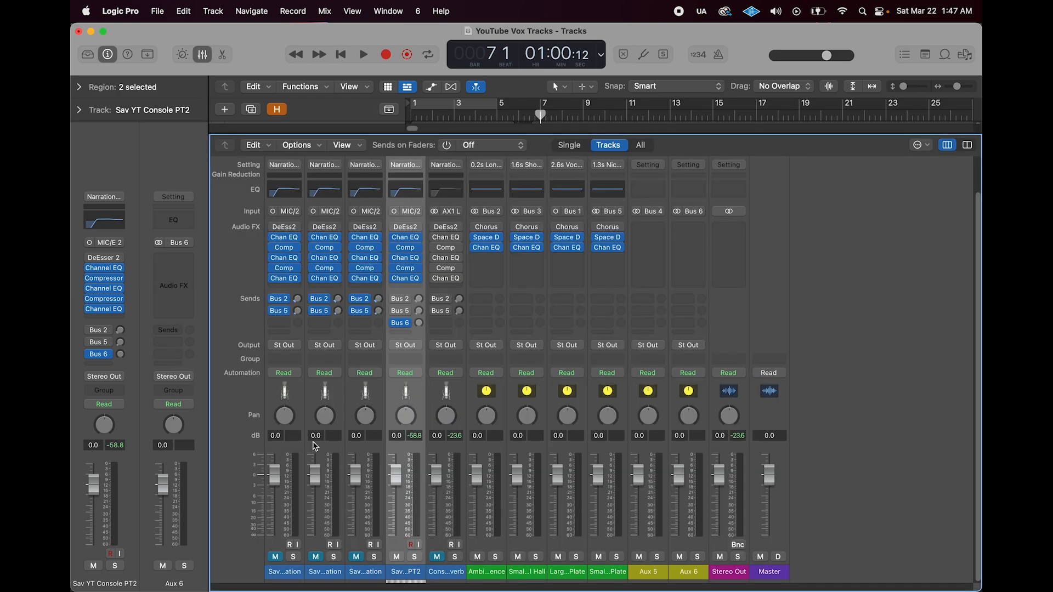
click(692, 233)
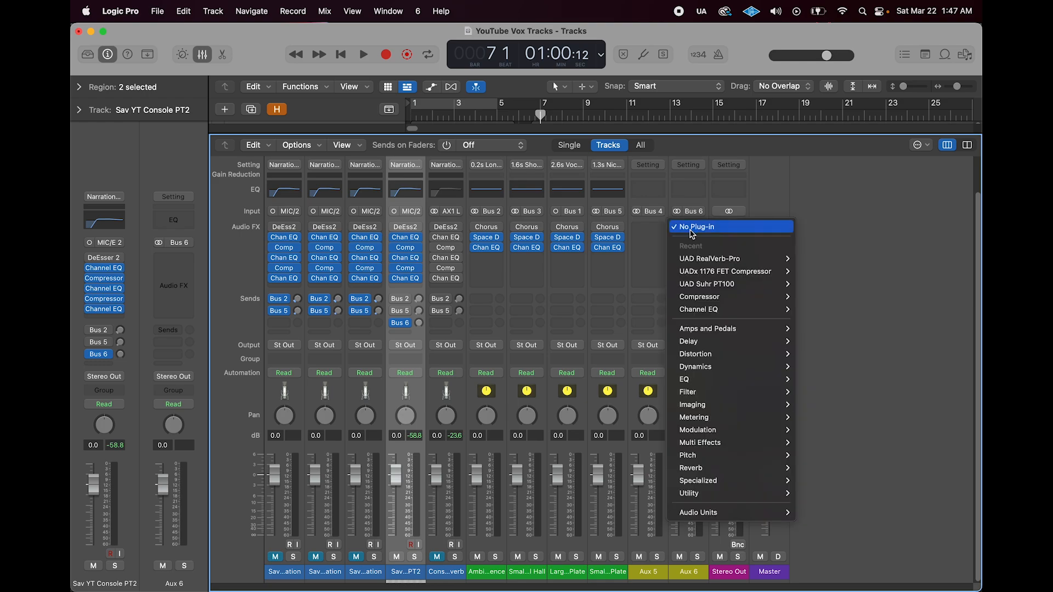
mouse_move(713, 260)
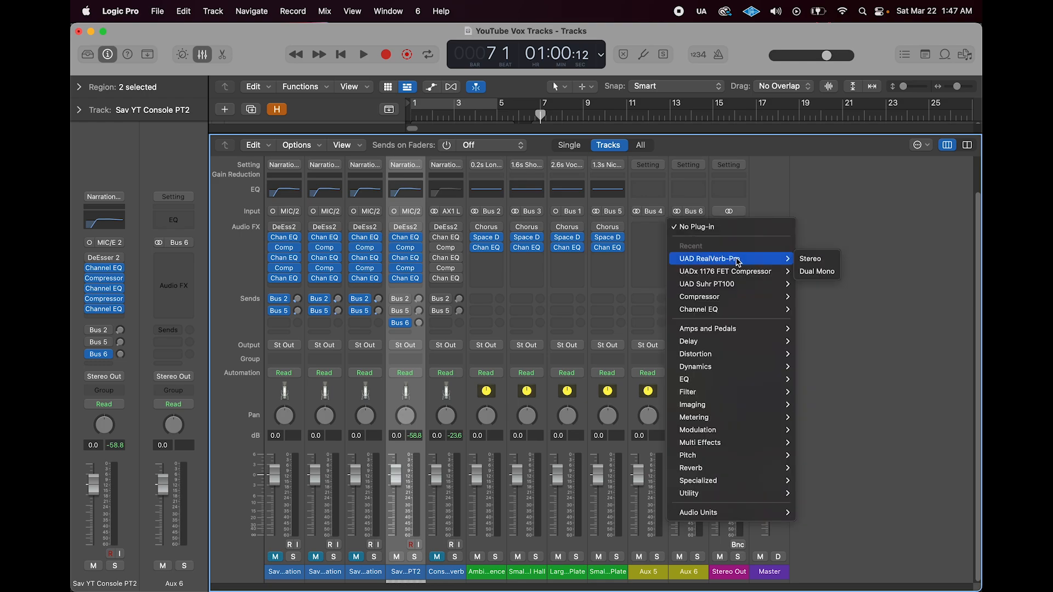
click(770, 262)
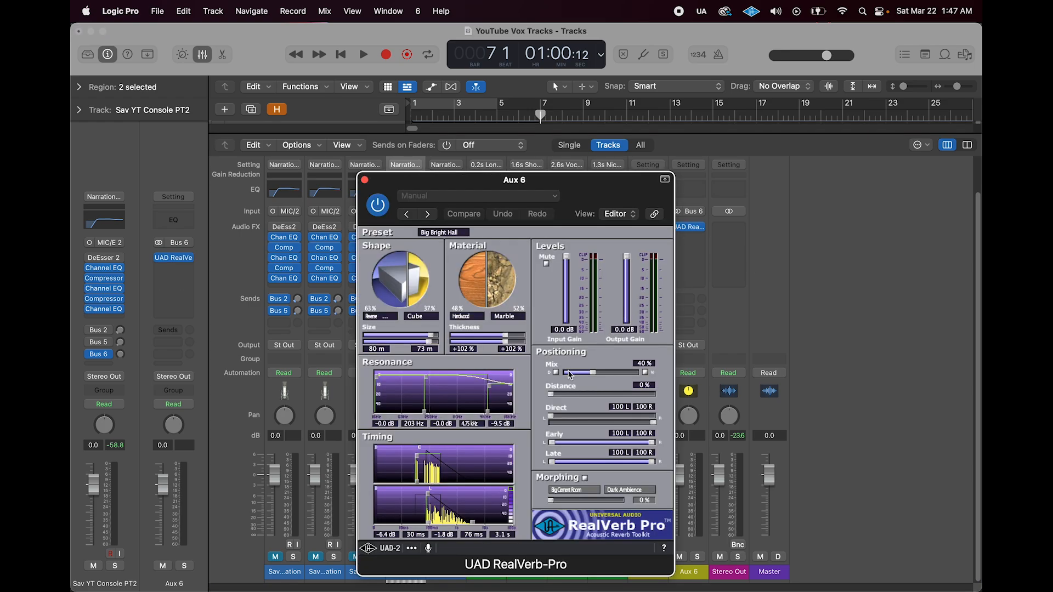
click(411, 549)
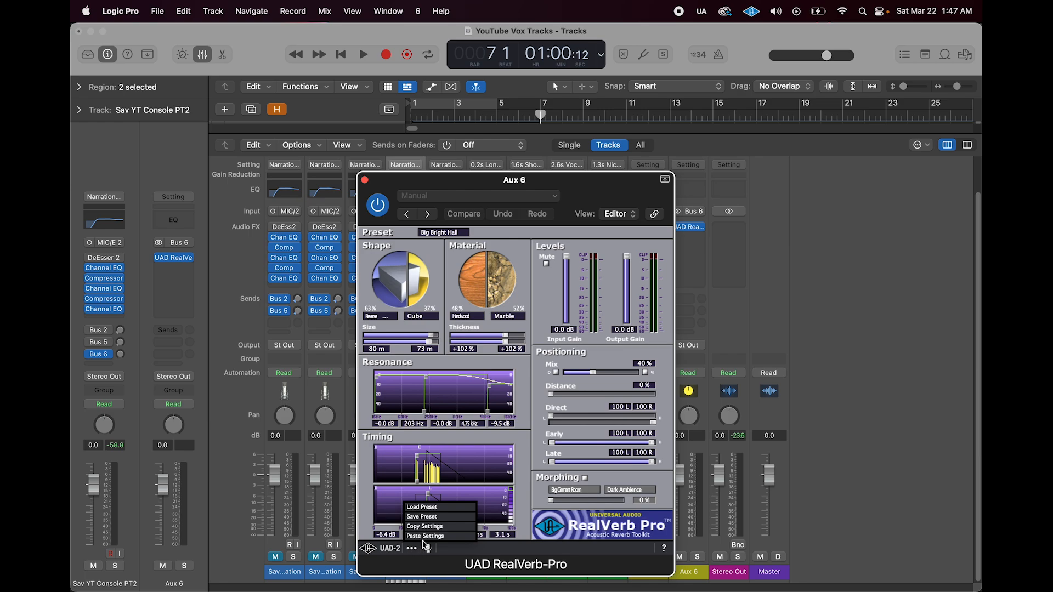
click(427, 536)
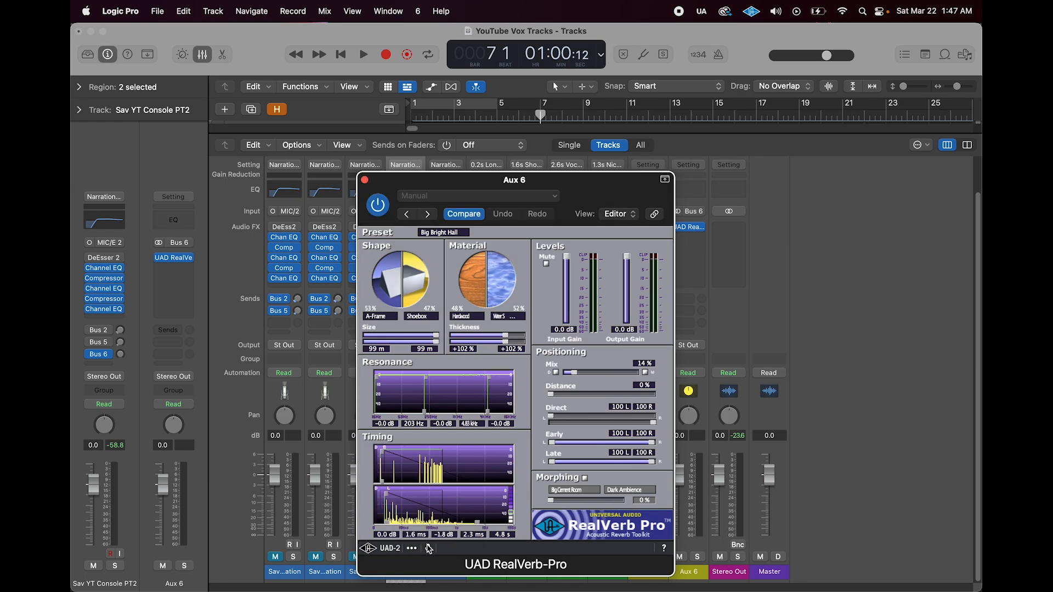
click(365, 181)
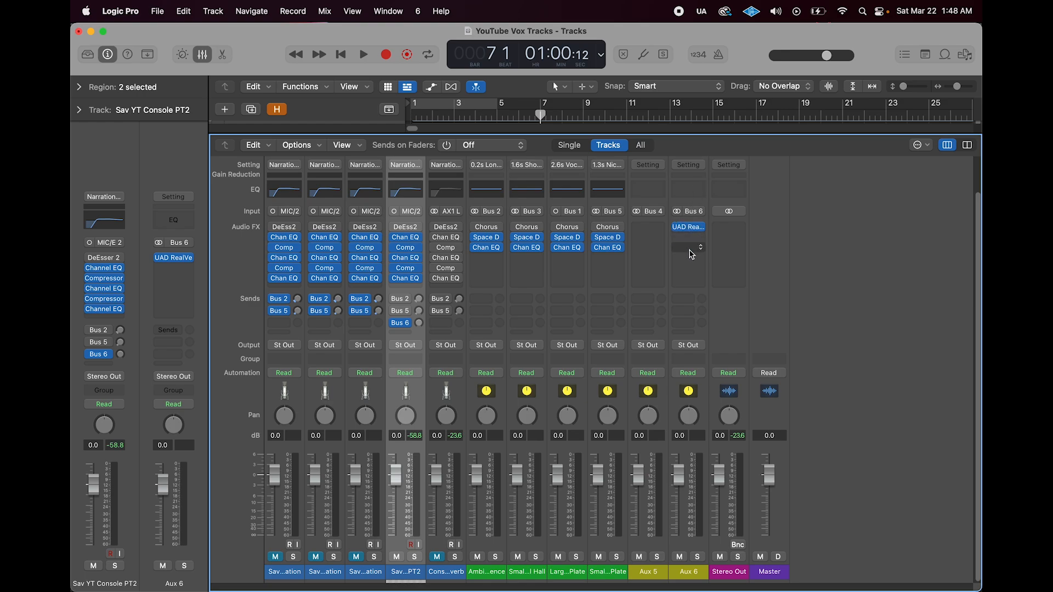
key(x)
Raise the Bus 6 send level on track 16 and play the vocal from the start to hear the reverb
key(Return)
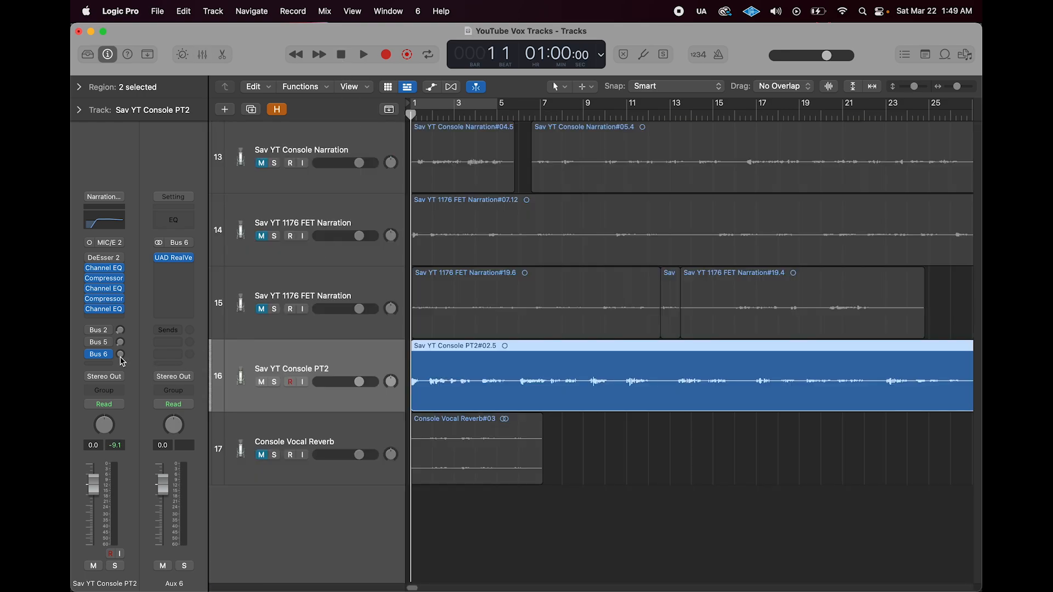
drag(120, 357, 120, 357)
drag(120, 354, 120, 340)
key(space)
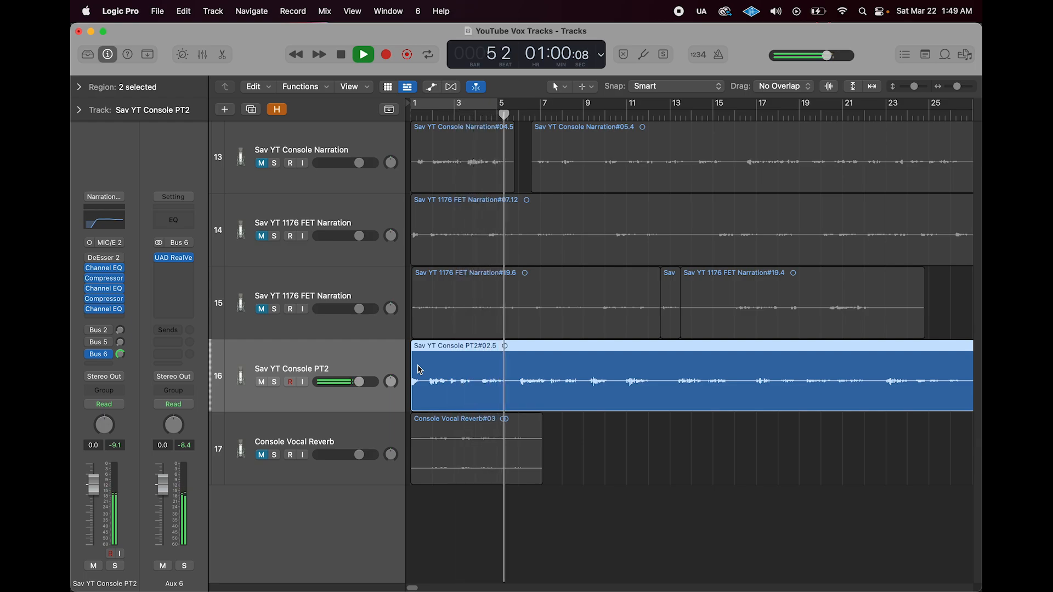
key(space)
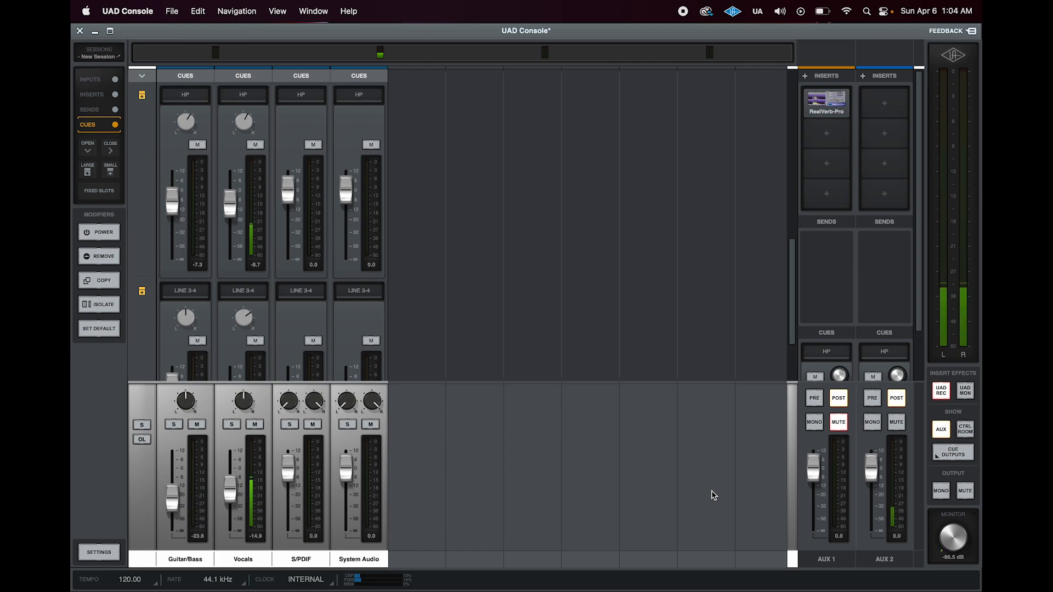
Switch the HP cue output in UAD Console from the monitor mix to its own mix, and copy the monitor mix to HP
click(950, 456)
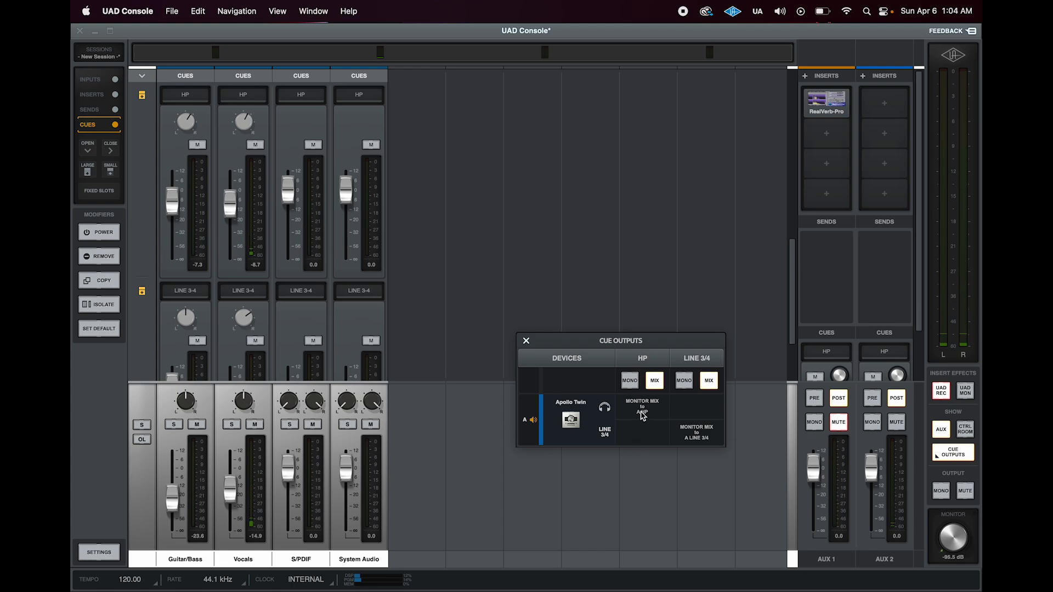
click(655, 384)
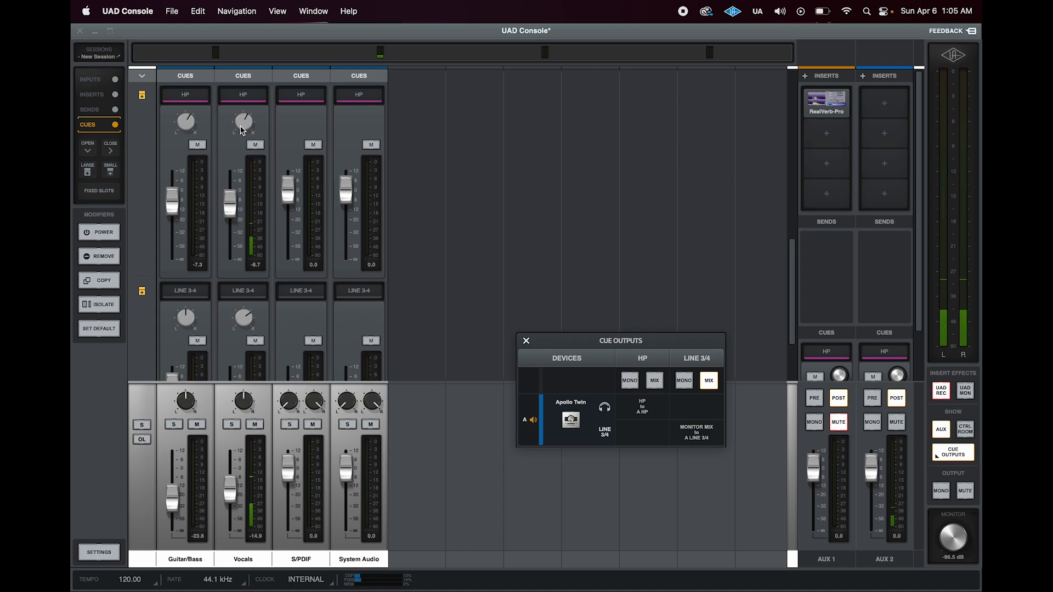
right_click(225, 436)
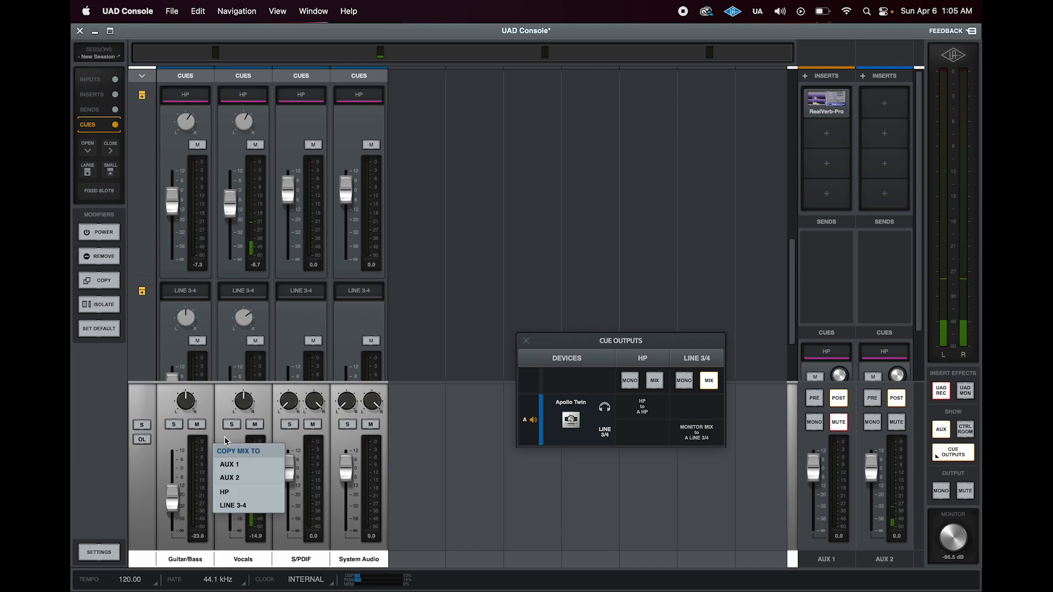
click(237, 492)
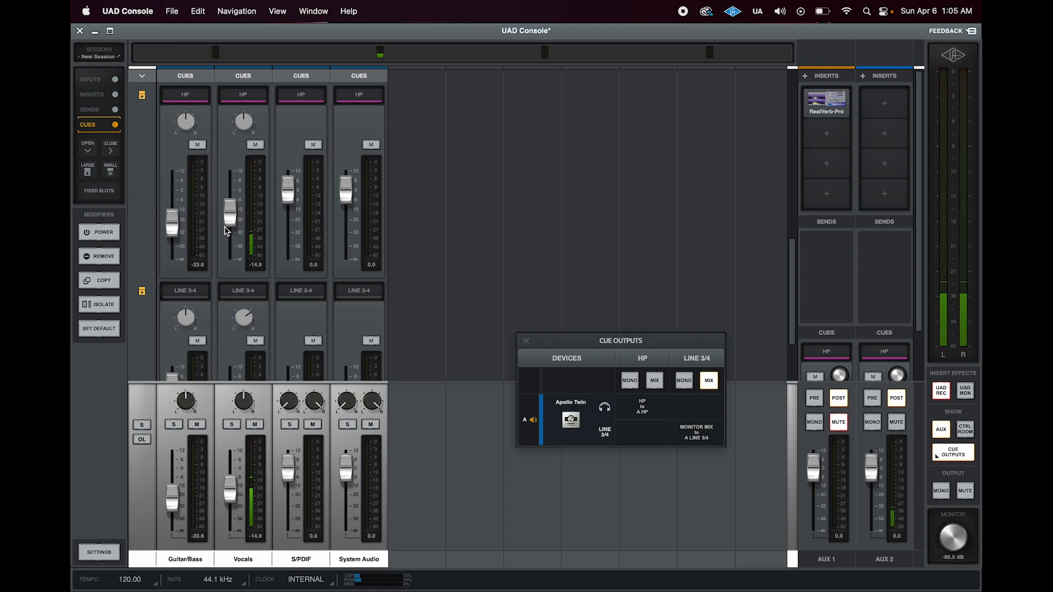
click(525, 341)
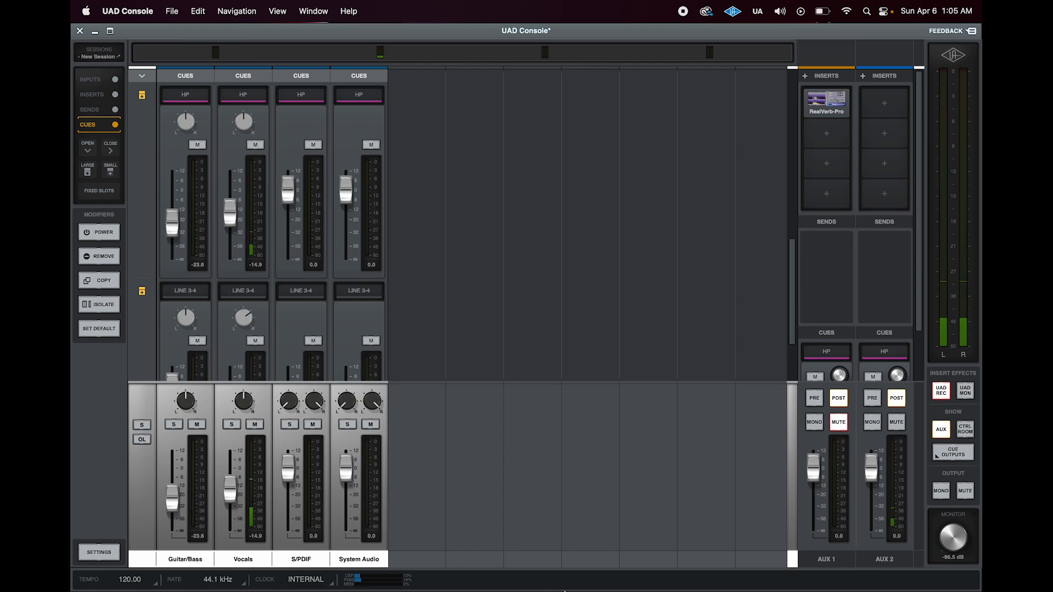
Switch to Logic Pro and add a send to Output 9-10 (HP L/R) on the Gtr Fill 1 track
mouse_move(554, 581)
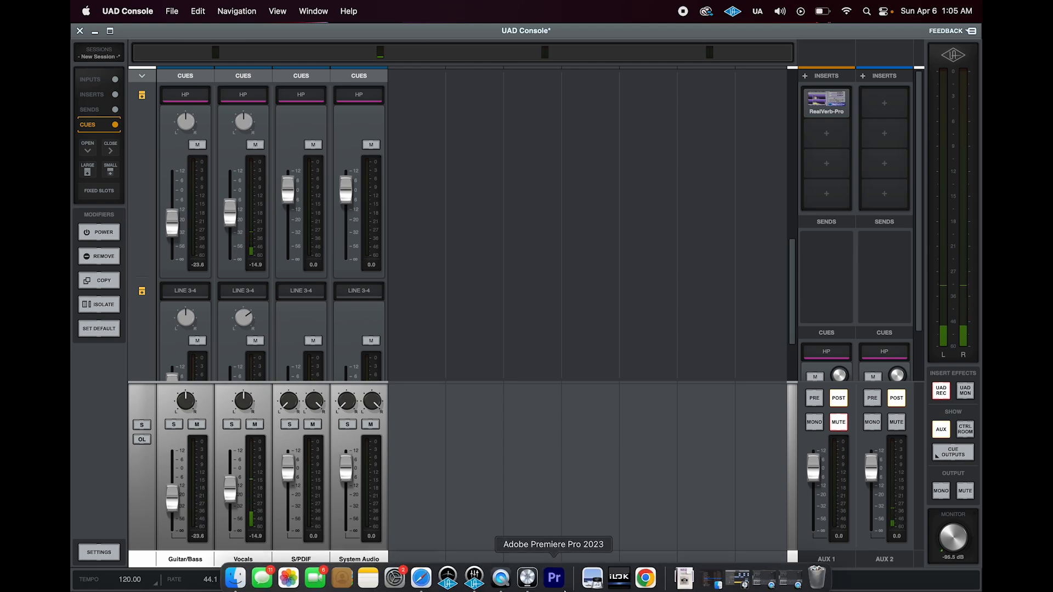
click(527, 570)
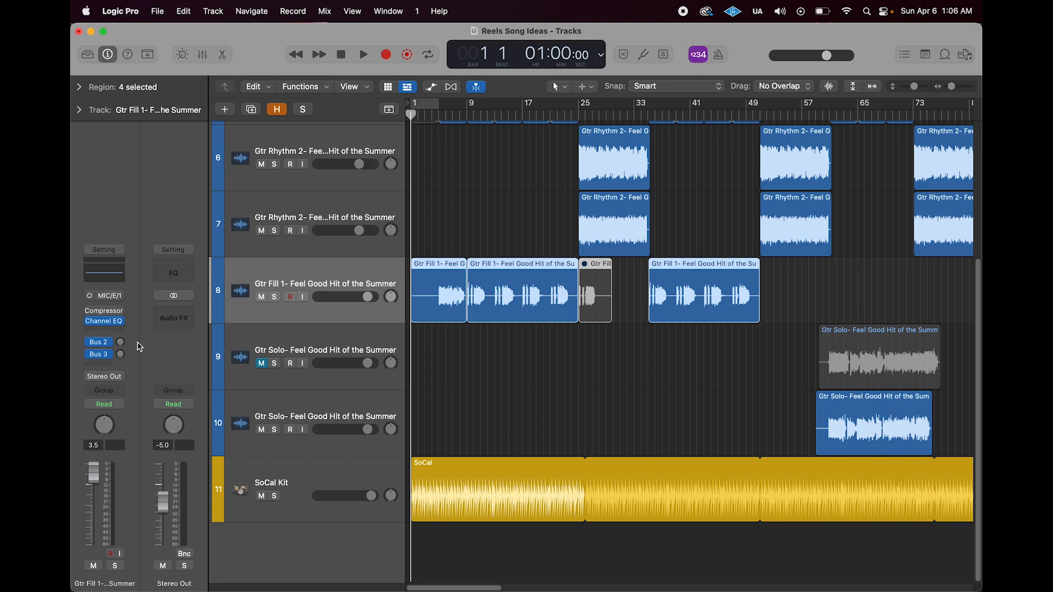
click(107, 364)
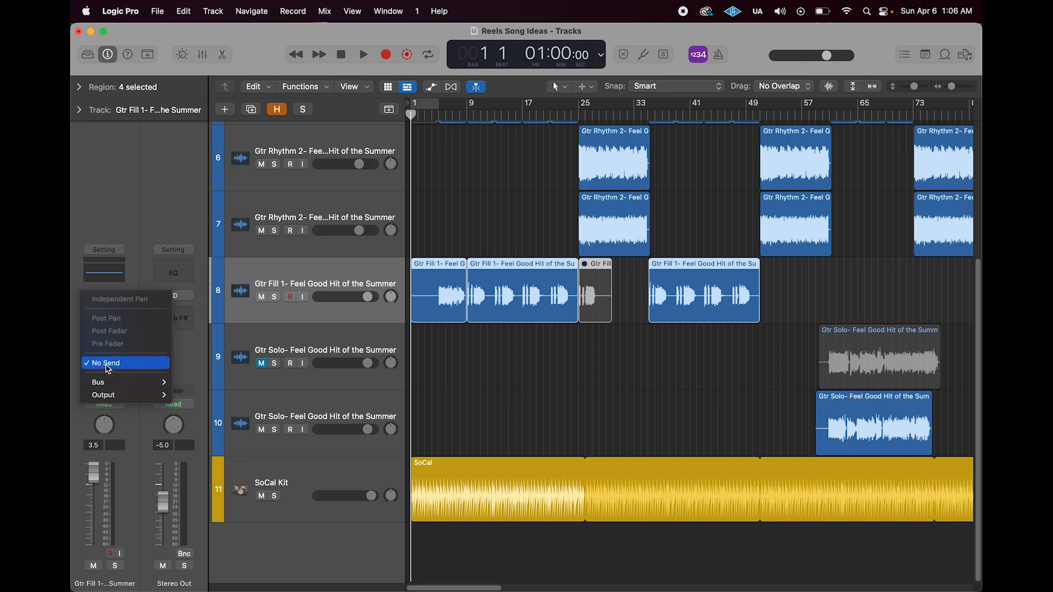
mouse_move(148, 397)
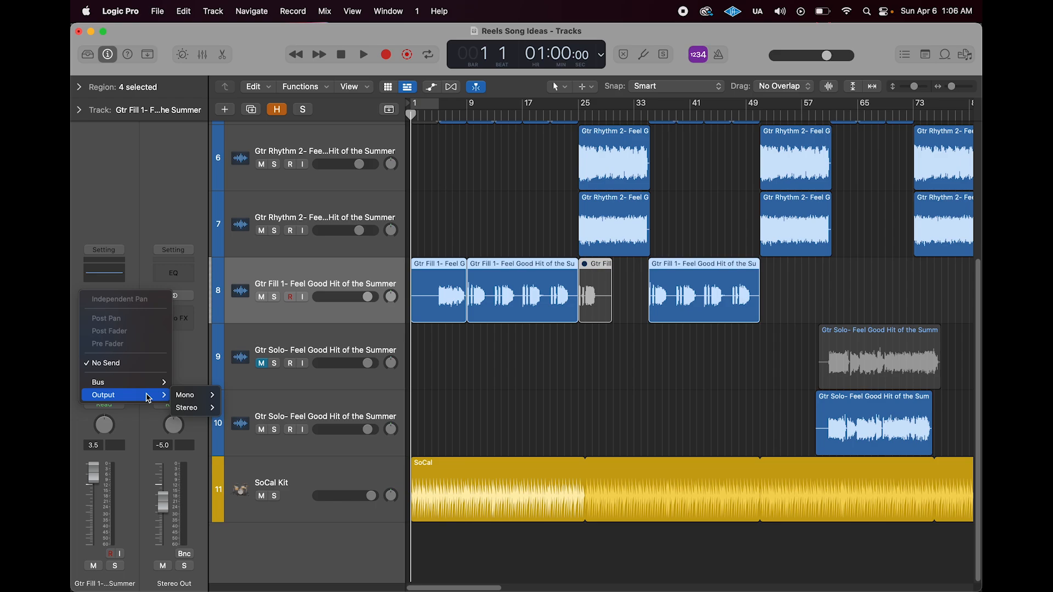
mouse_move(184, 410)
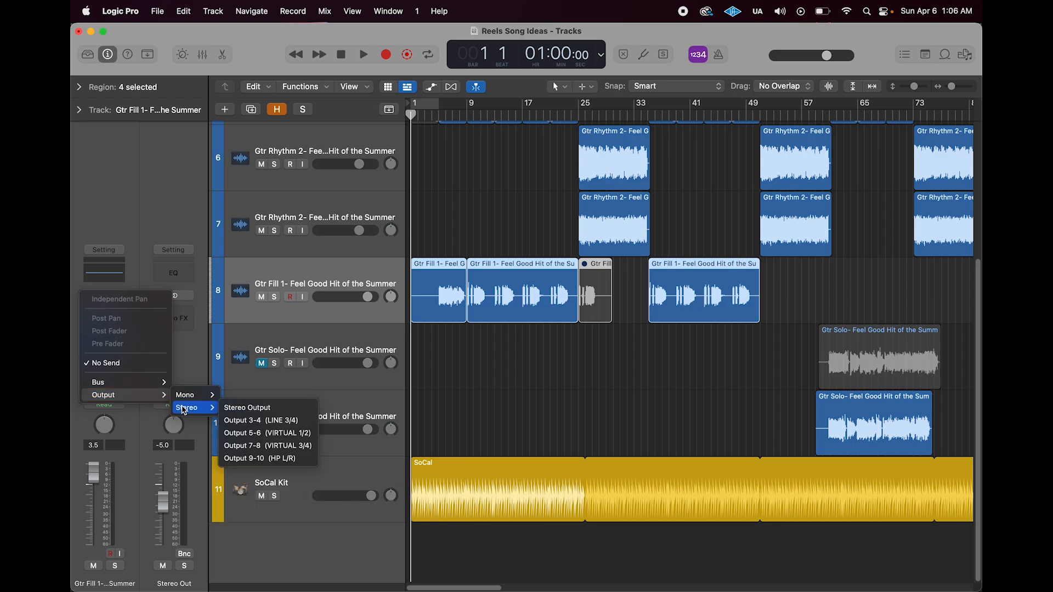
click(258, 458)
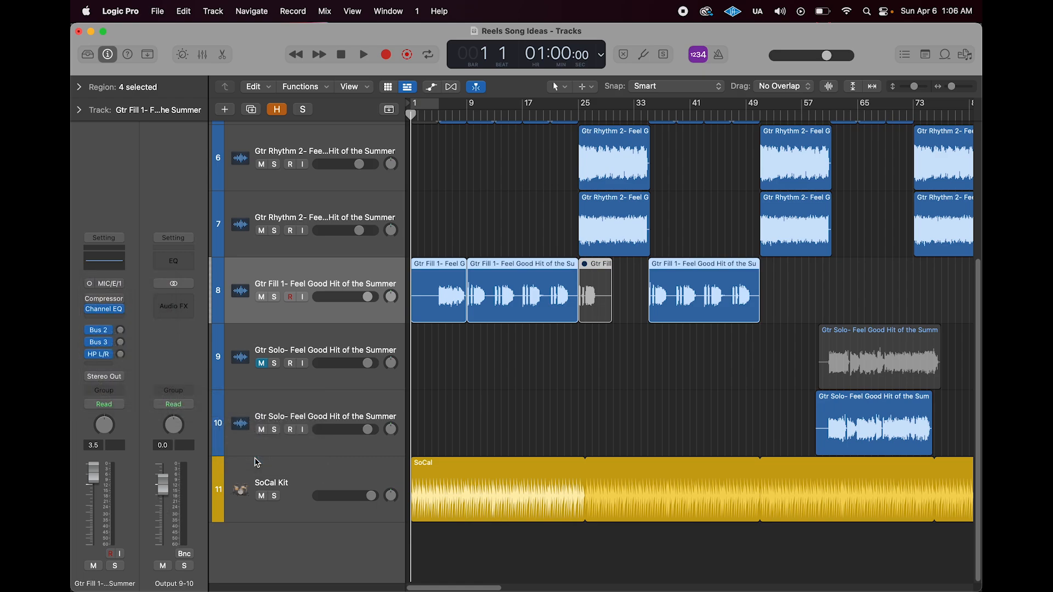
Add a send to Output 9-10 (HP L/R) on the SoCal Kit track and make that send Pre Fader
click(371, 479)
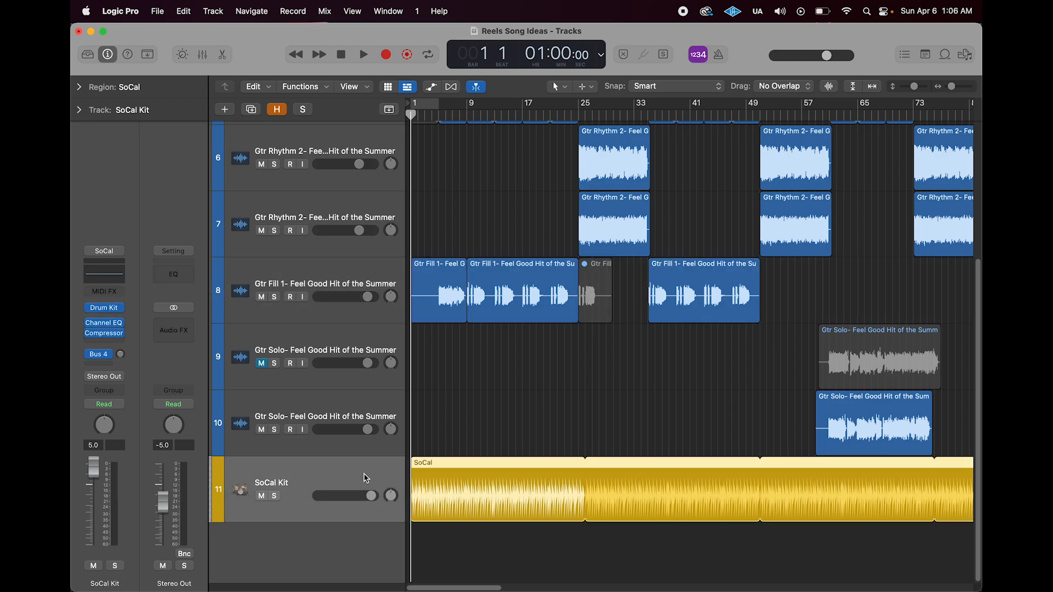
click(107, 363)
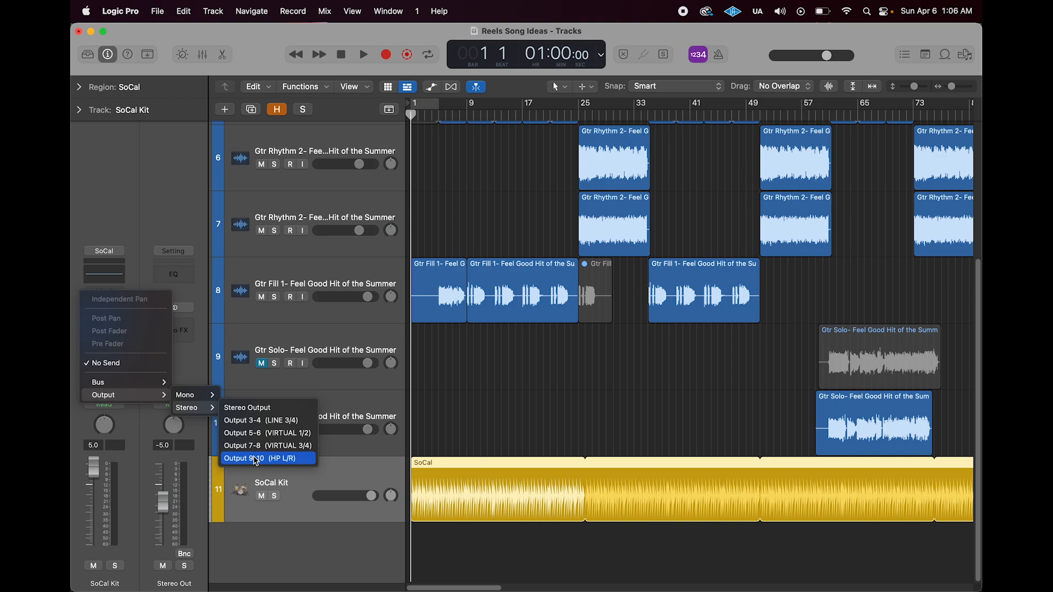
click(256, 460)
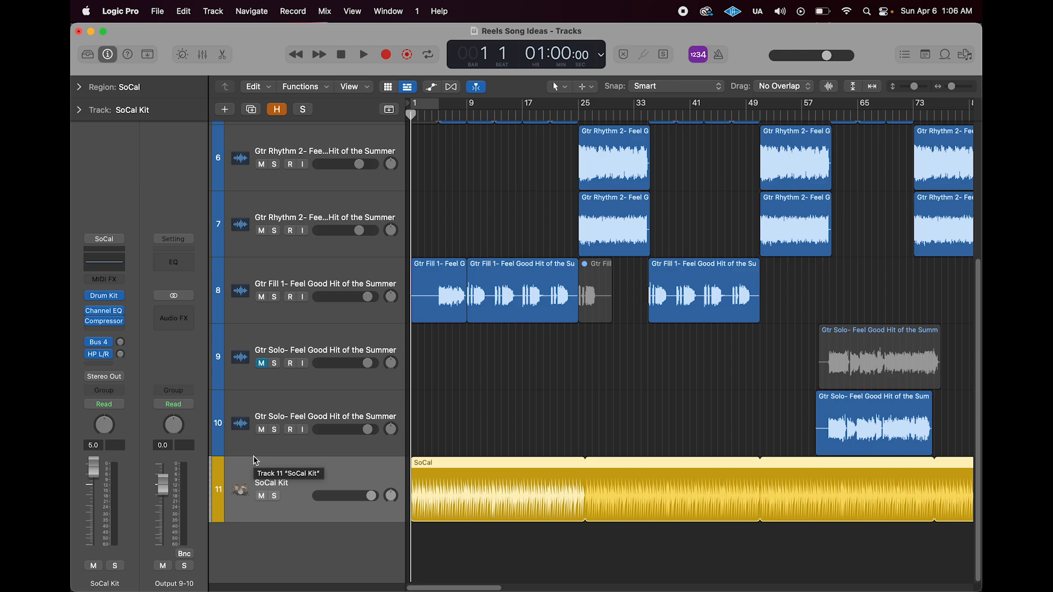
click(109, 355)
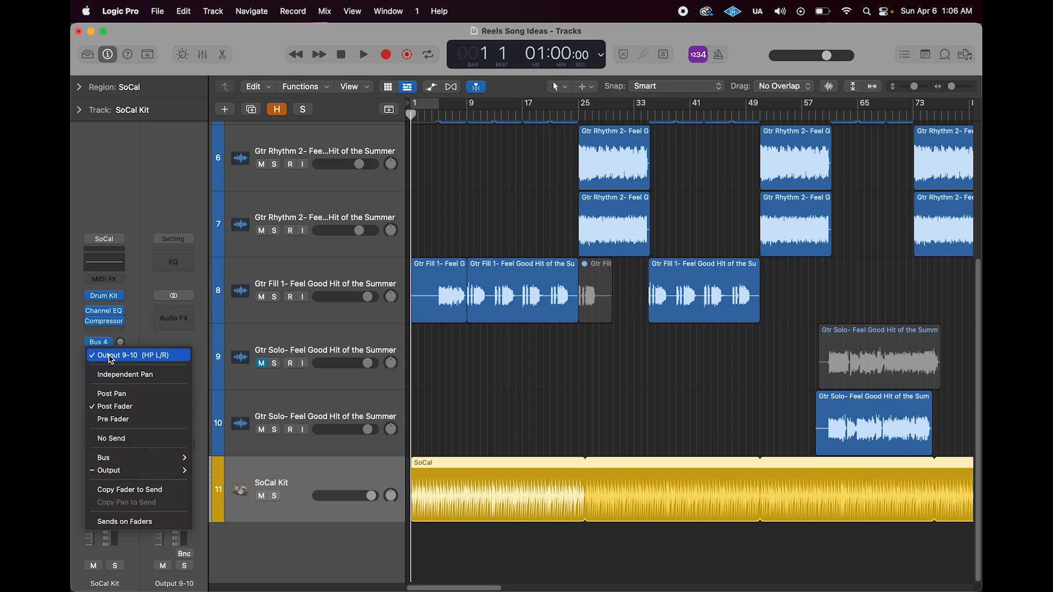
click(130, 420)
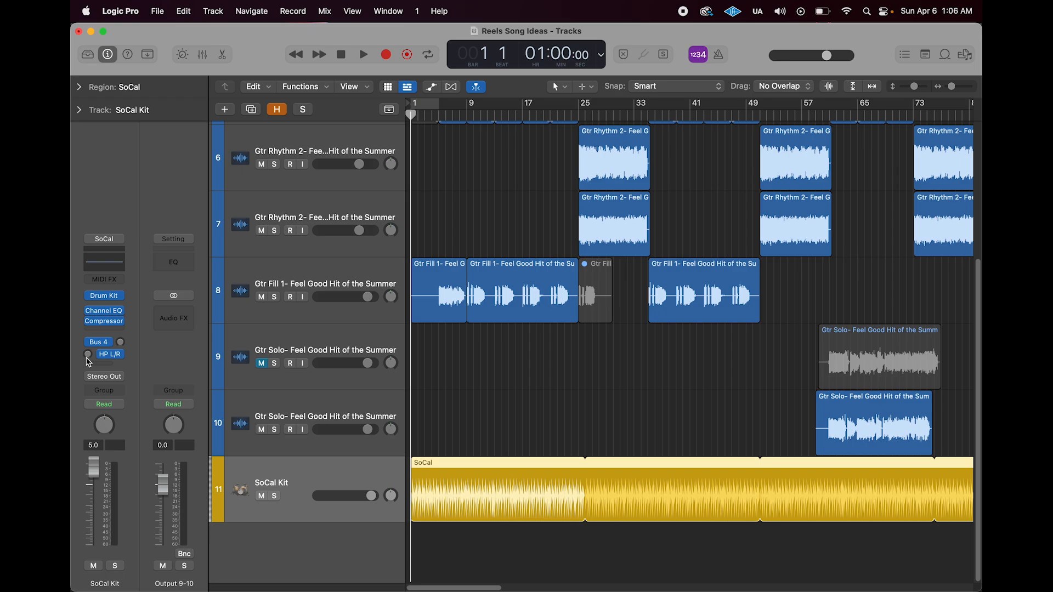
drag(86, 359, 87, 357)
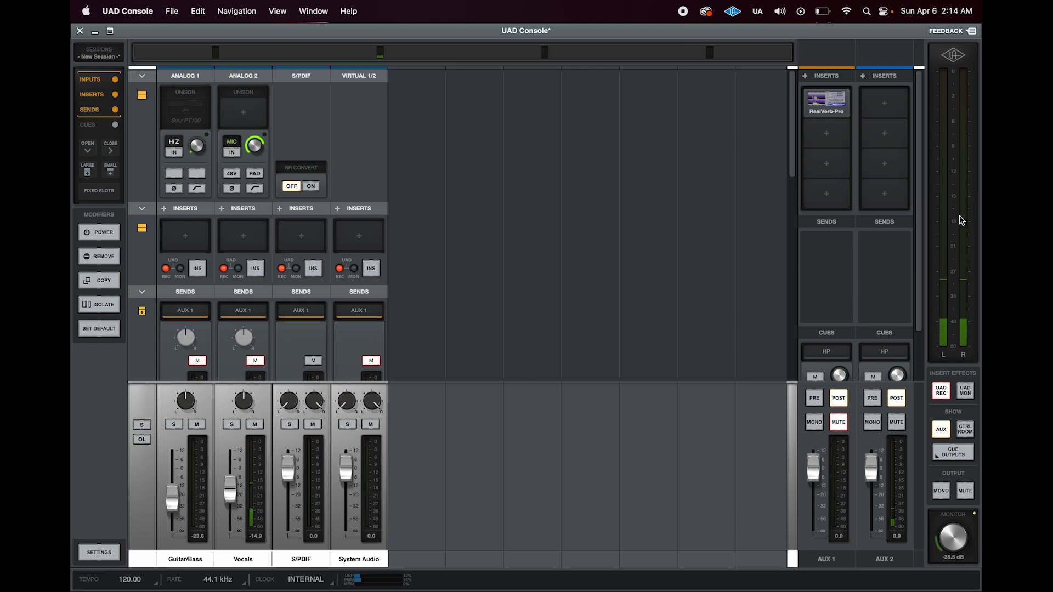
Switch to UAD Console and set the global insert effects to UAD MON, then return them to UAD REC
click(966, 396)
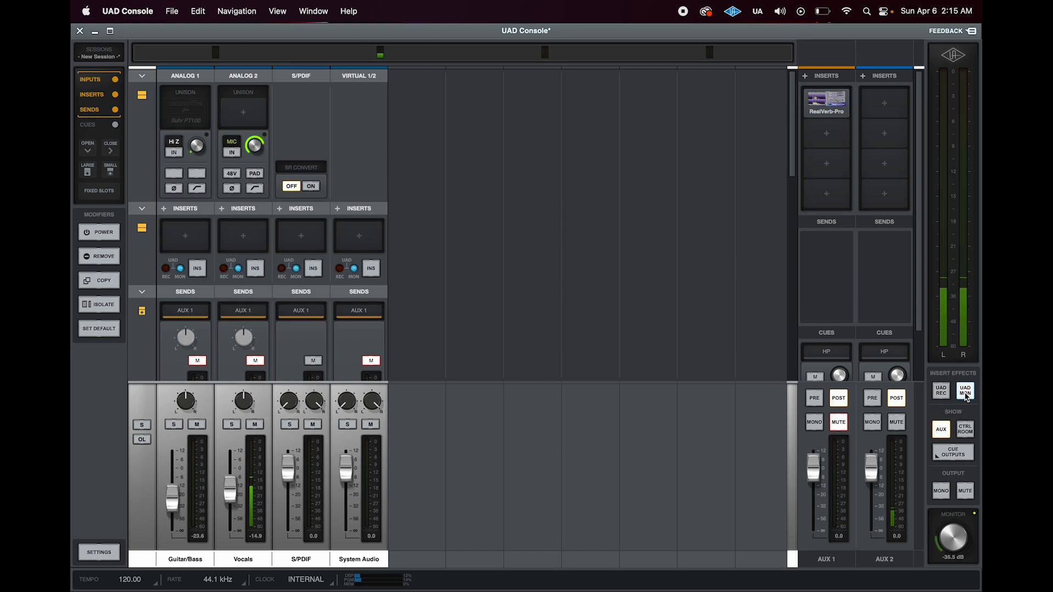
click(941, 396)
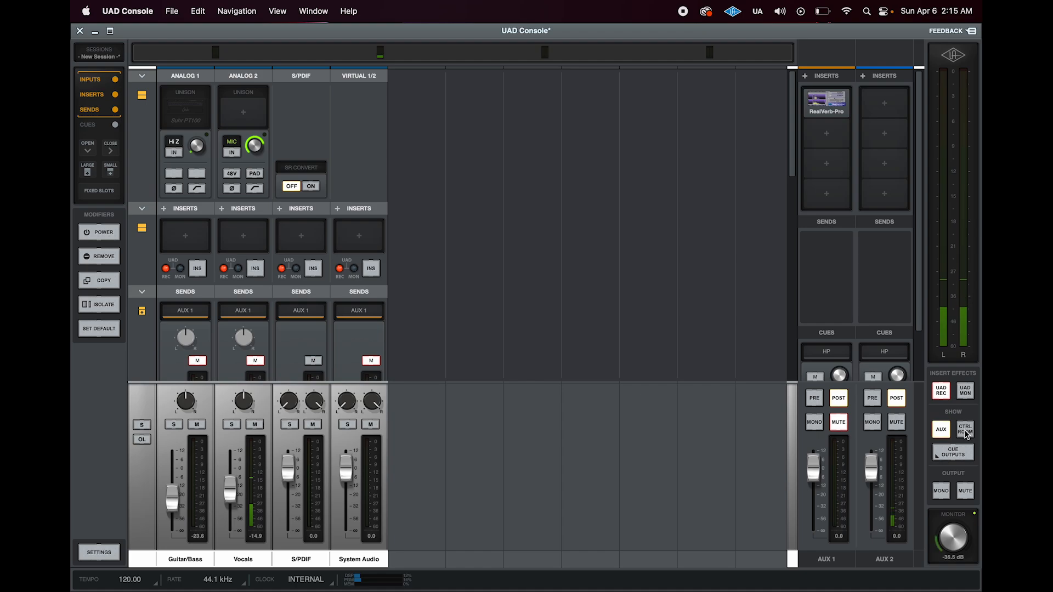
Show the Control Room section and try out the monitor output's dim and mute controls
click(965, 430)
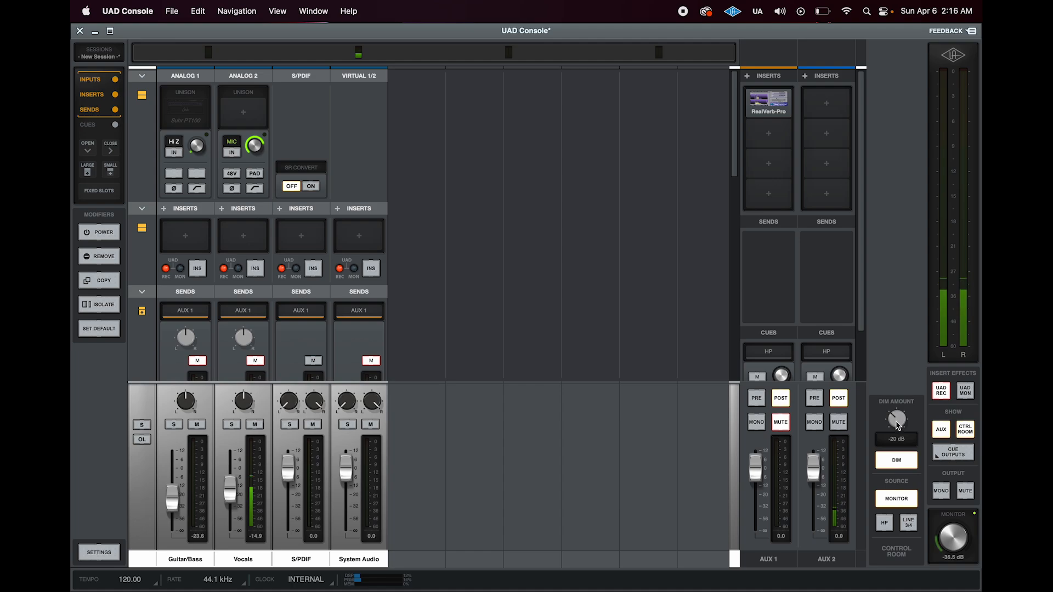
click(898, 462)
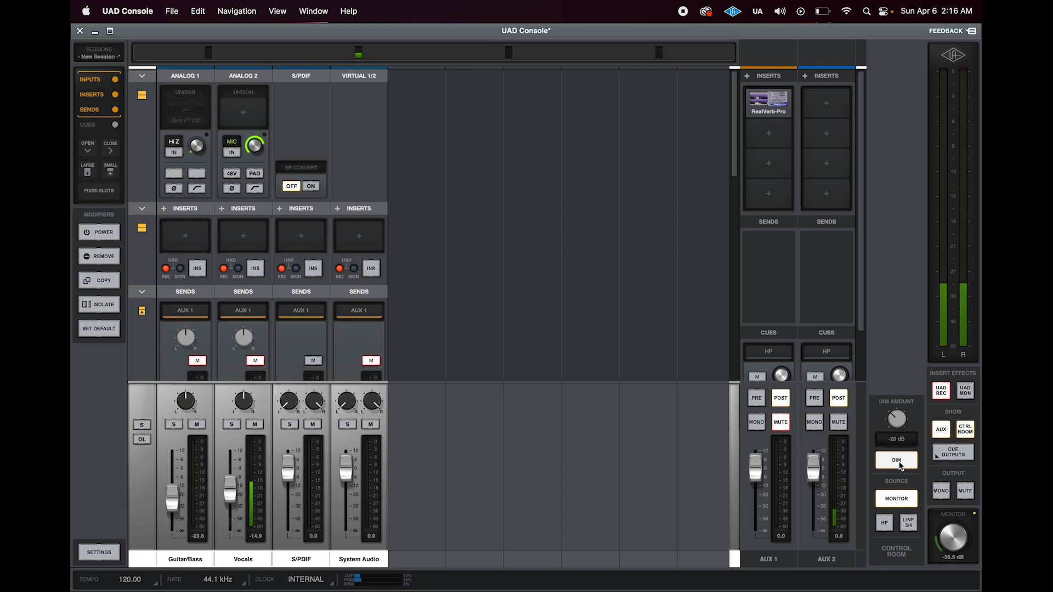
click(899, 464)
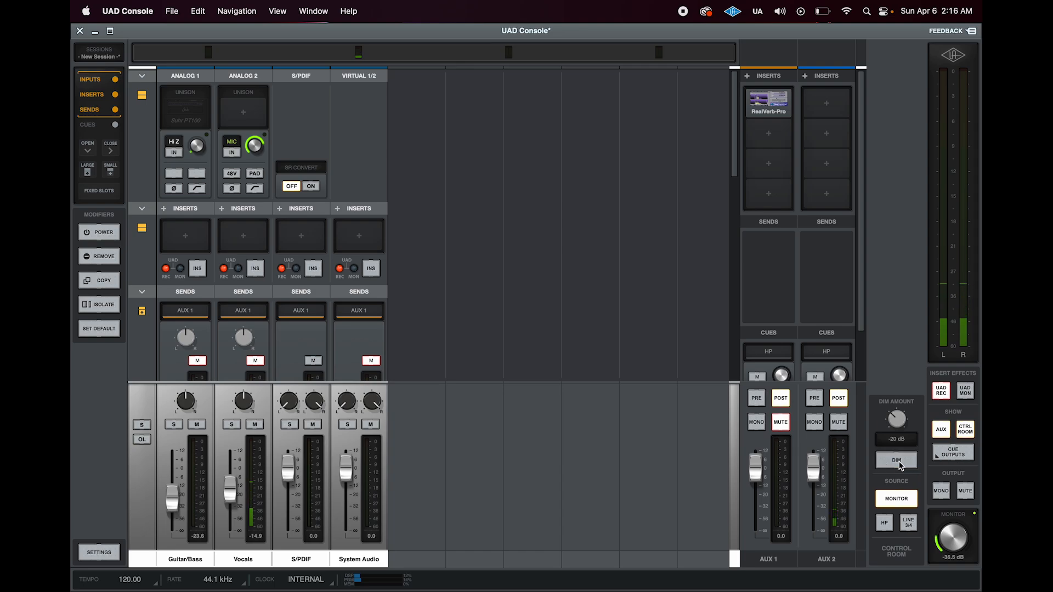
click(899, 464)
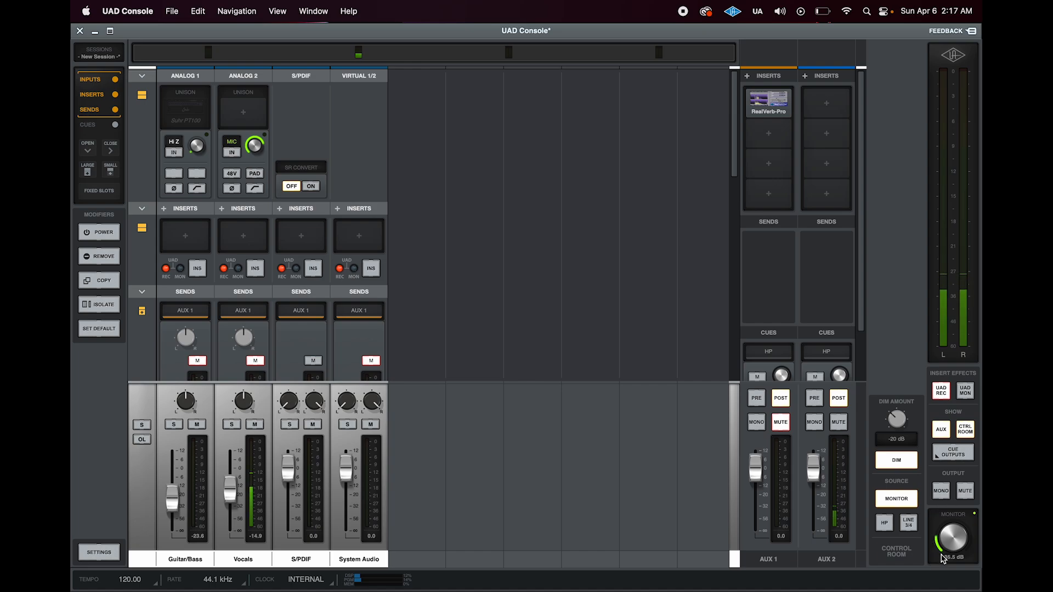
click(964, 496)
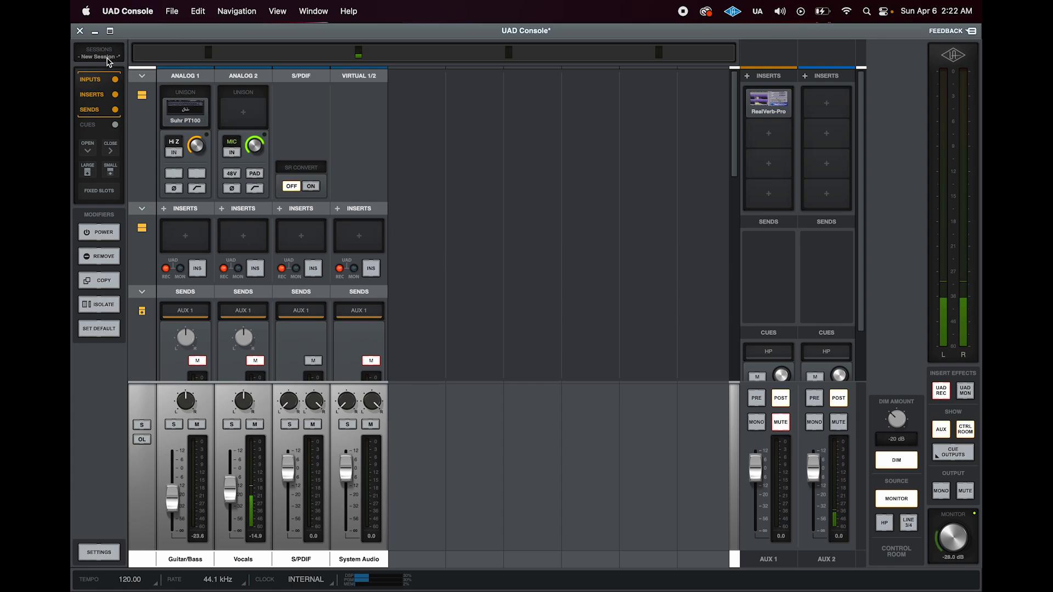
Save the current Console session under the name Standard
click(108, 60)
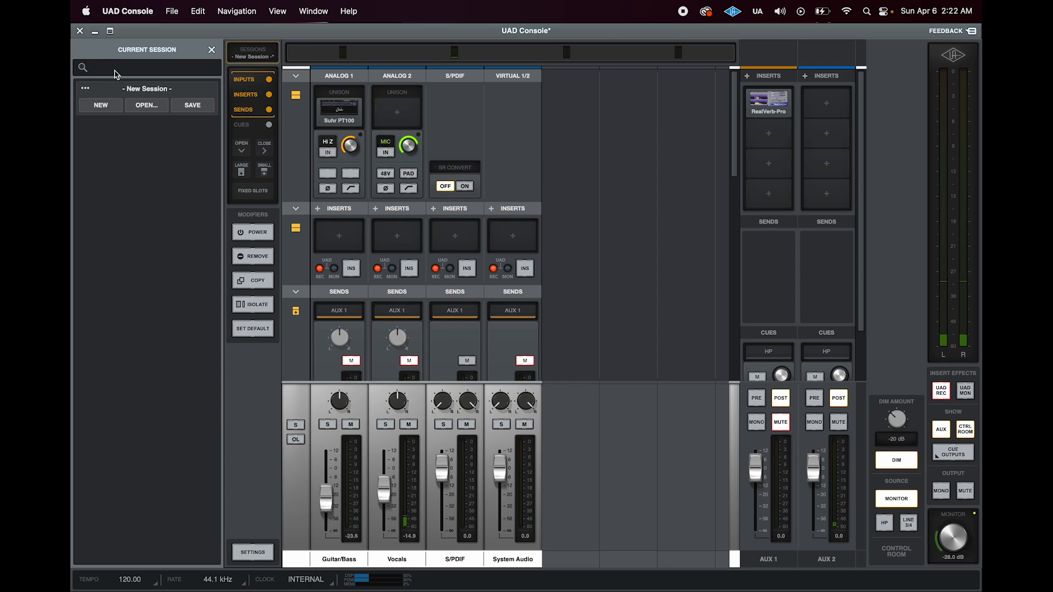
click(116, 70)
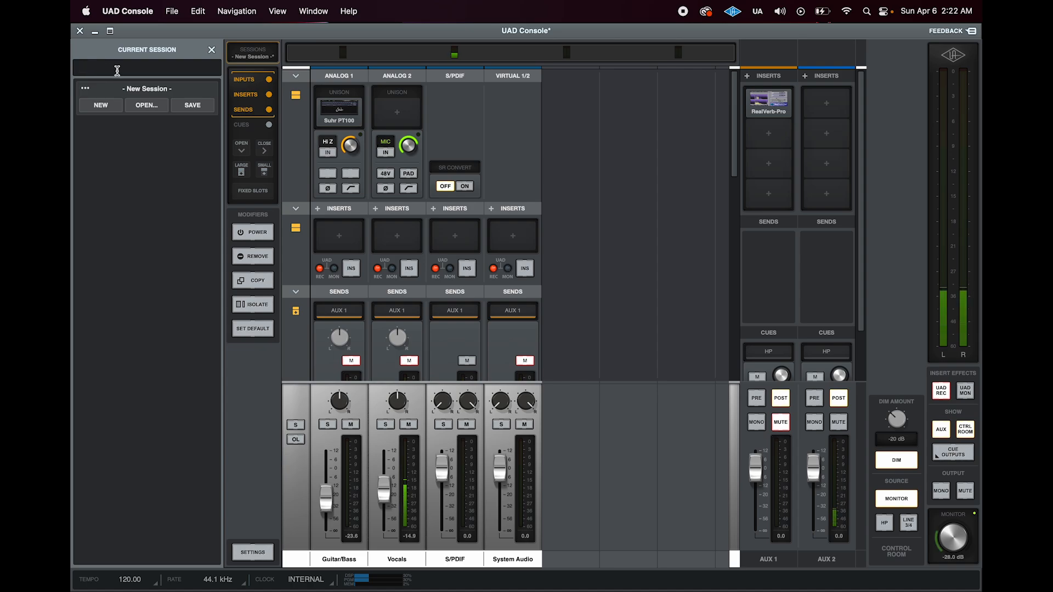
text(Sta)
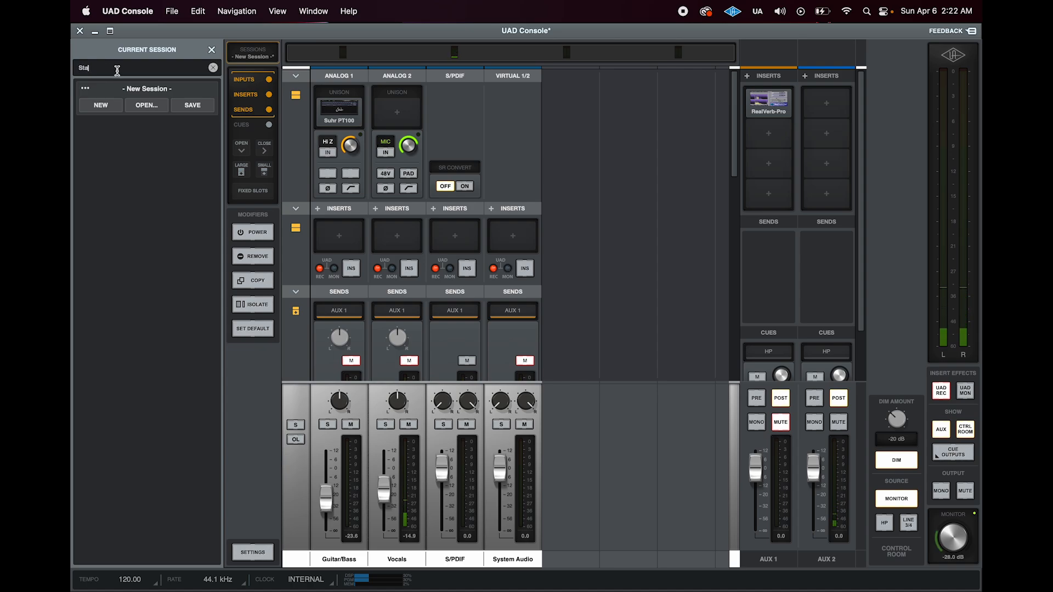
text(ndard)
click(202, 106)
click(178, 106)
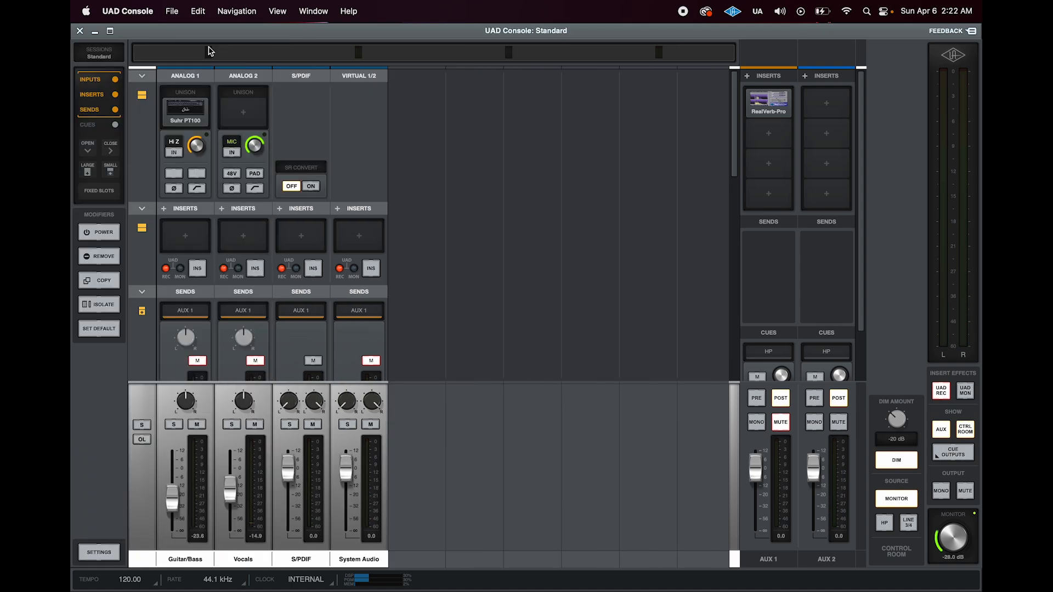